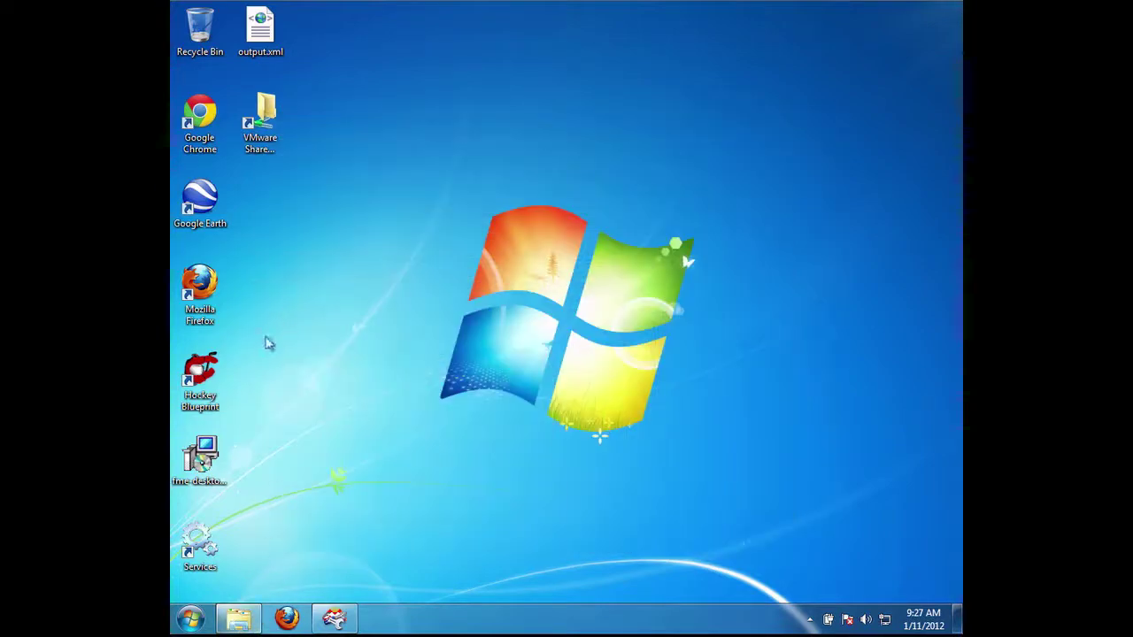
Step: Open sample-increment-1-stand.xml from the XML demo folder in Notepad++
click(251, 605)
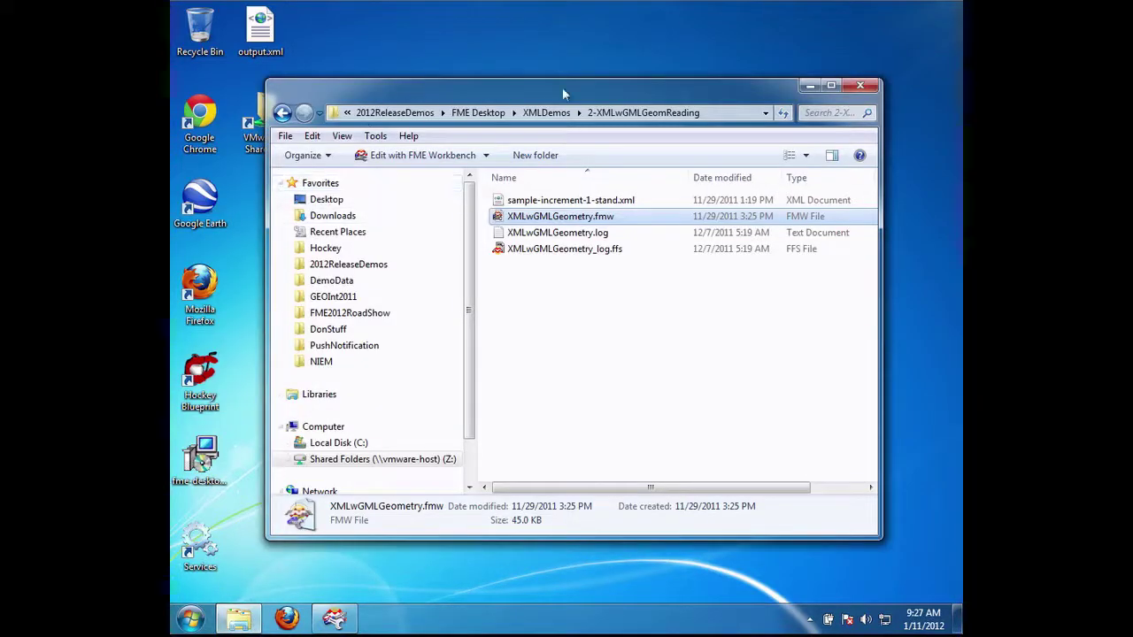
right_click(542, 204)
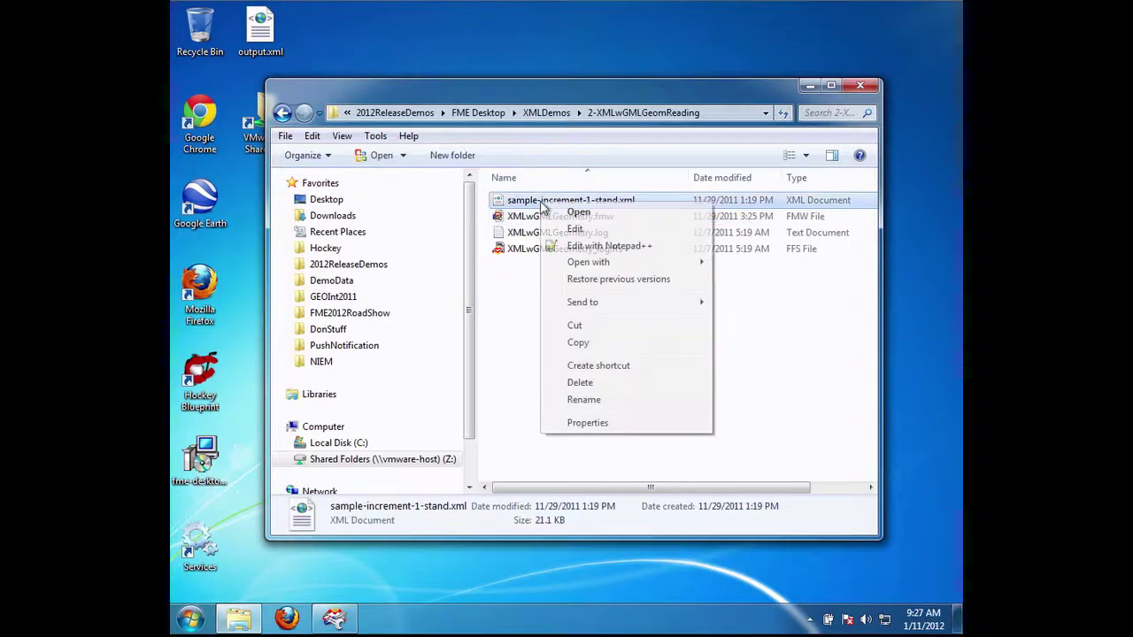
click(609, 247)
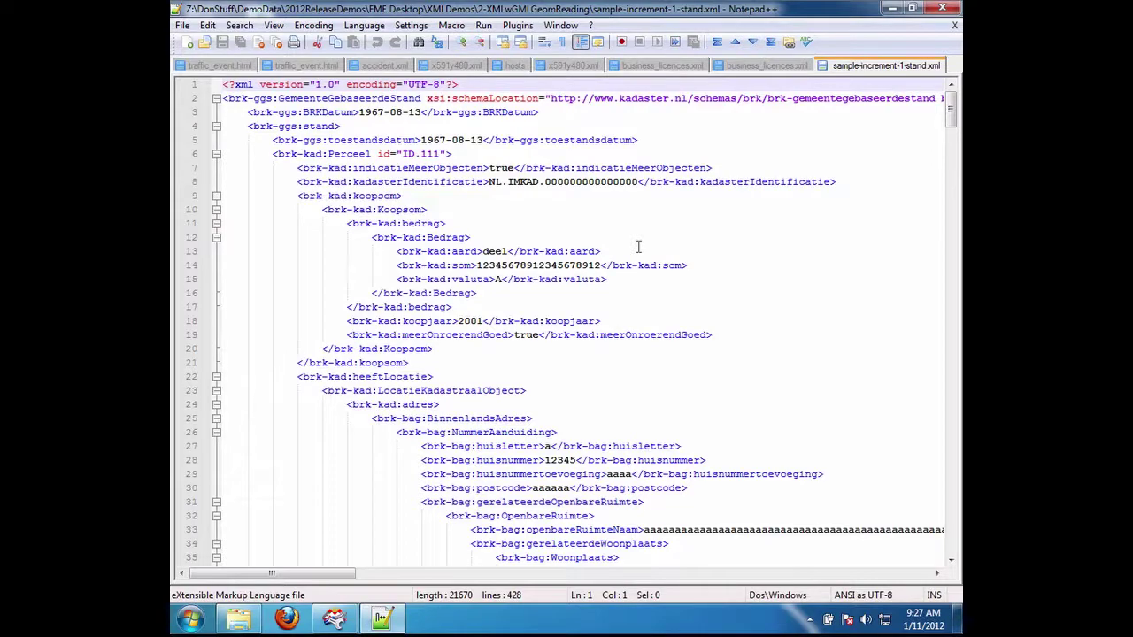
Step: Select the gml:Surface parcel geometry block at lines 398–409, then minimize Notepad++
drag(948, 109, 921, 522)
scroll(936, 431, down, 20)
drag(304, 266, 222, 417)
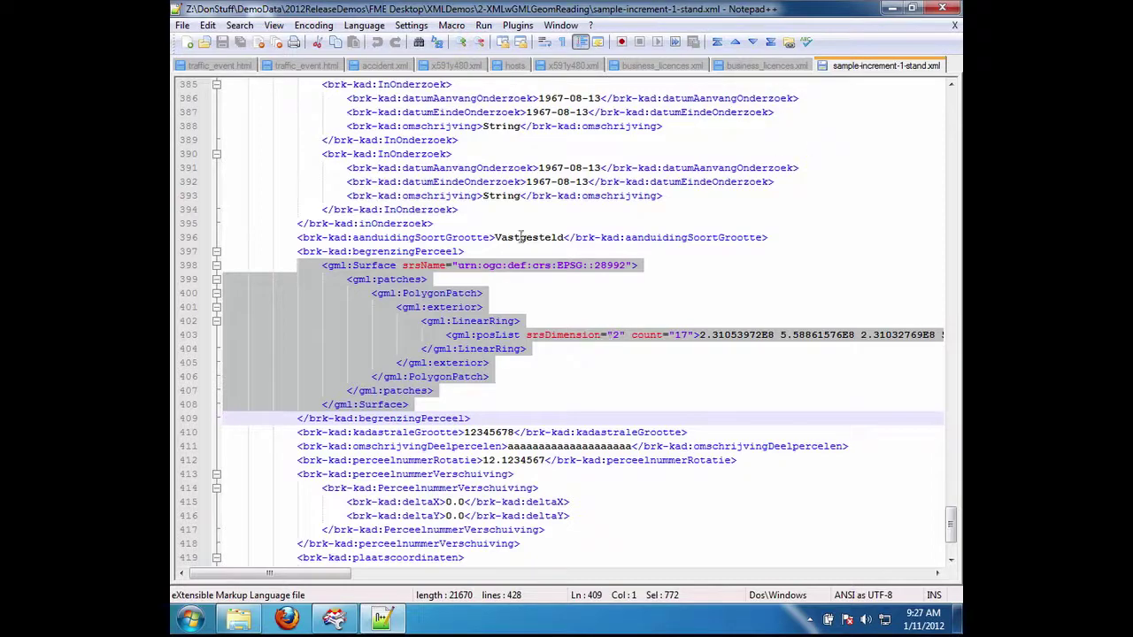
click(891, 8)
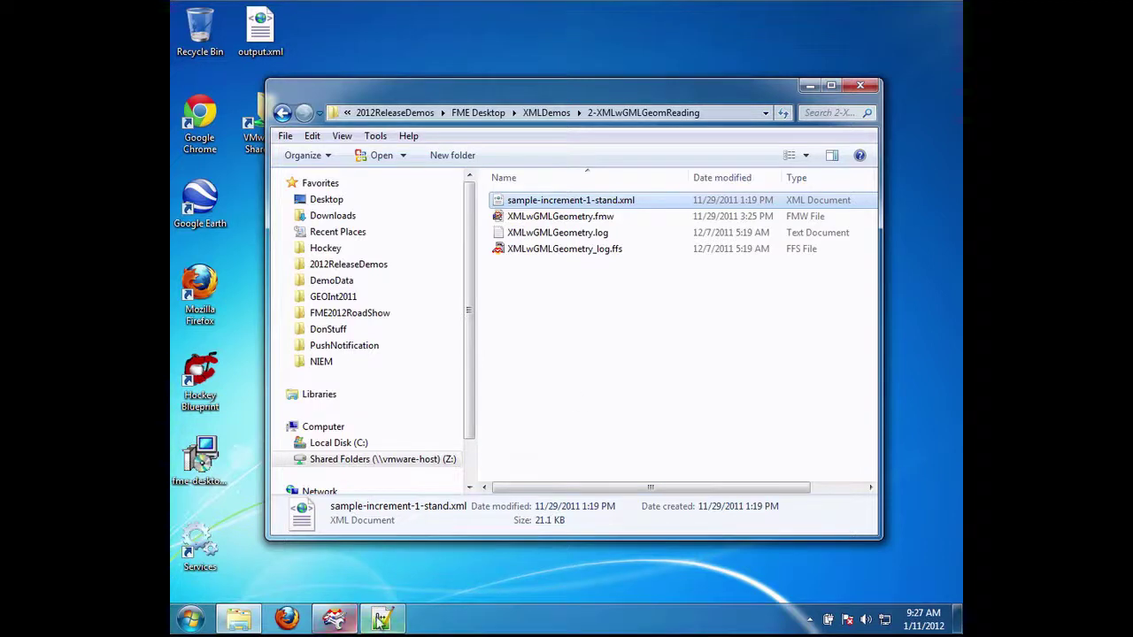
Step: Open sample-increment-1-stand.xml in FME Workbench via Open with
click(238, 624)
click(237, 624)
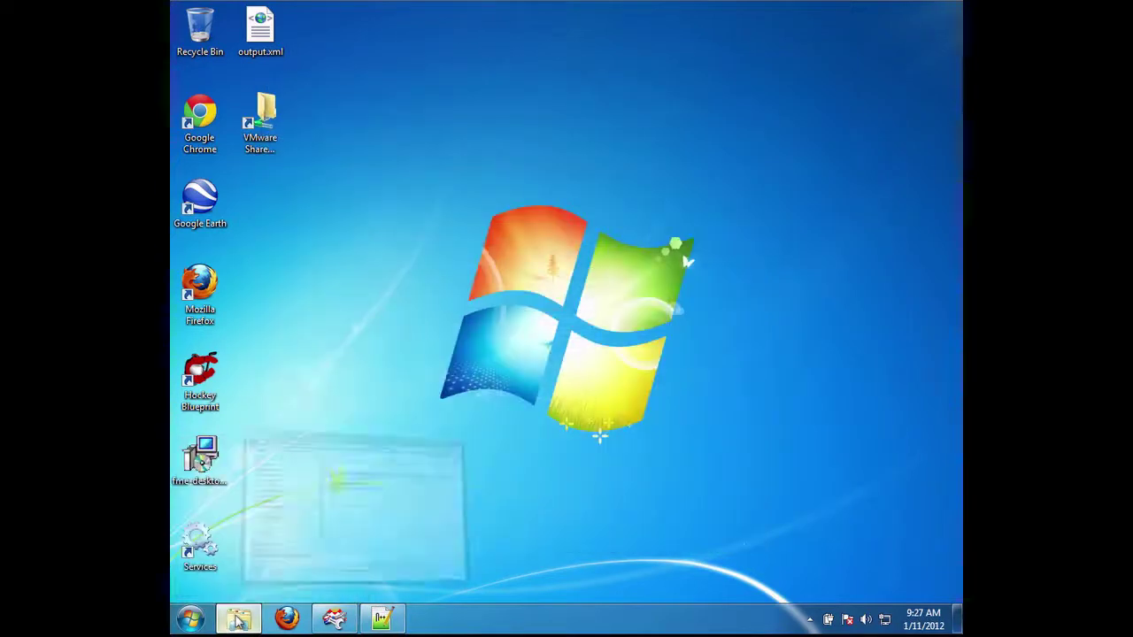
right_click(542, 202)
mouse_move(622, 261)
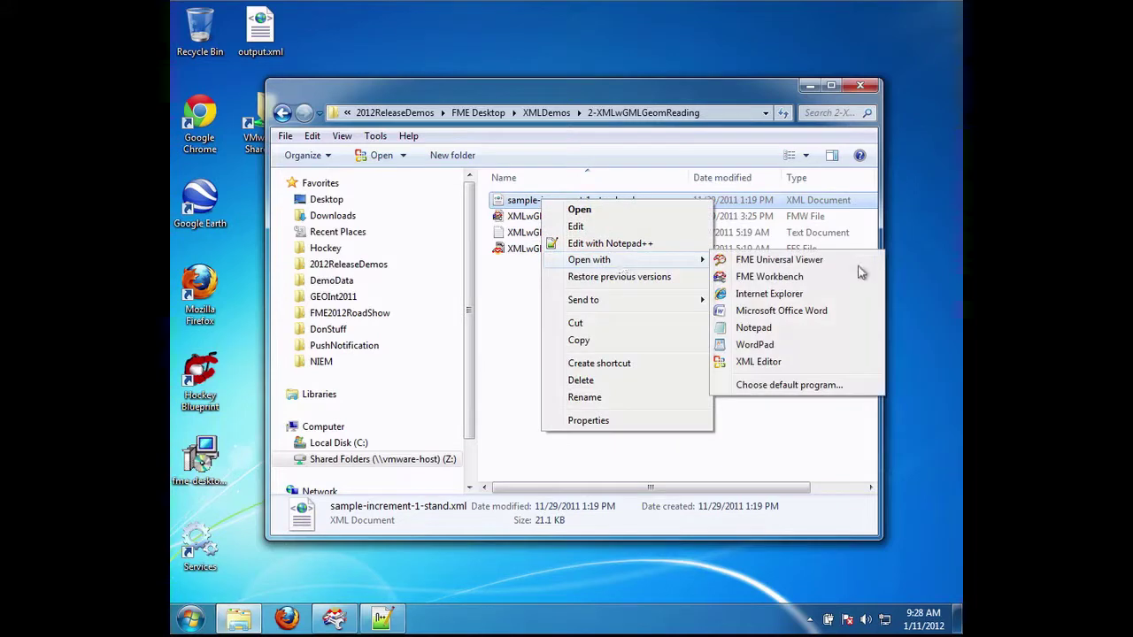
click(780, 279)
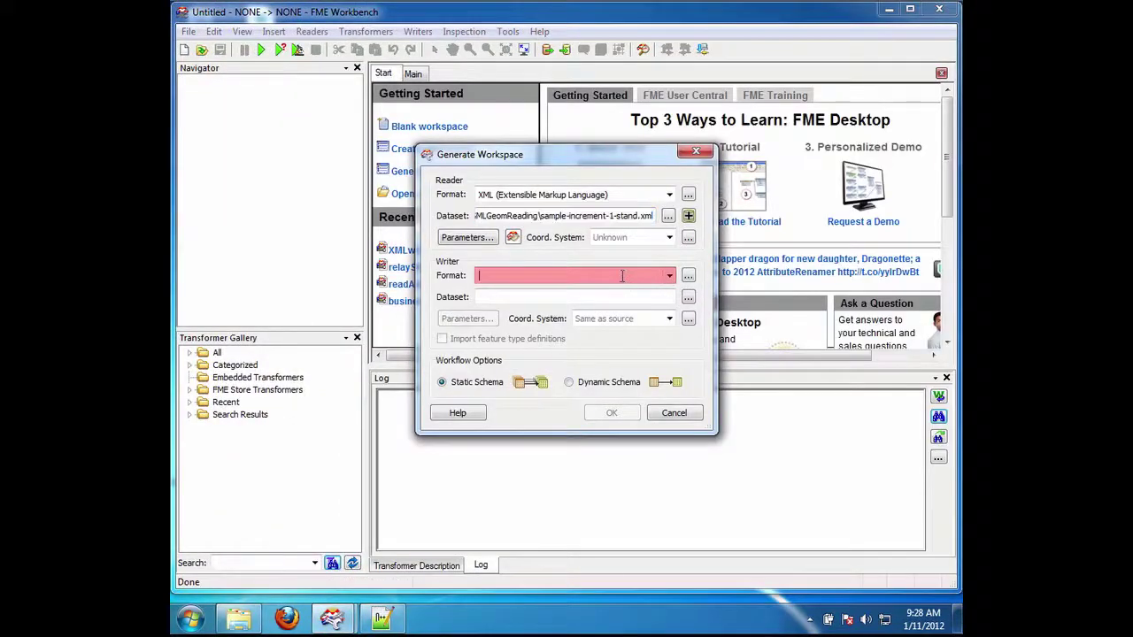
Step: Set the writer format to NULL (Nothing) and open the XML reader's parameters
text(null)
key(Tab)
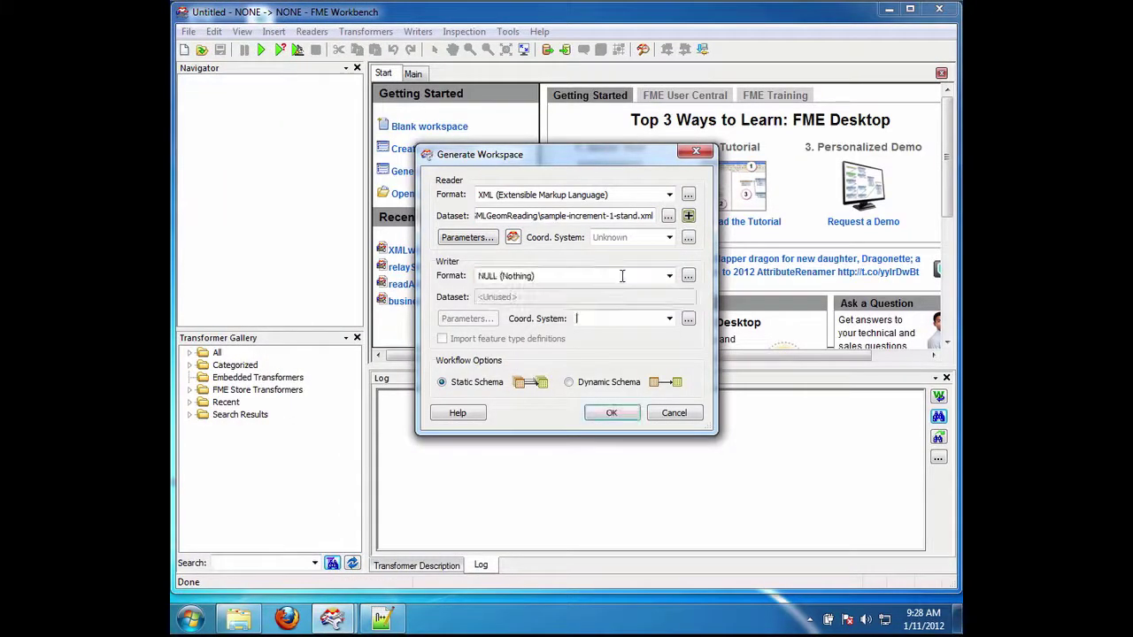
click(467, 237)
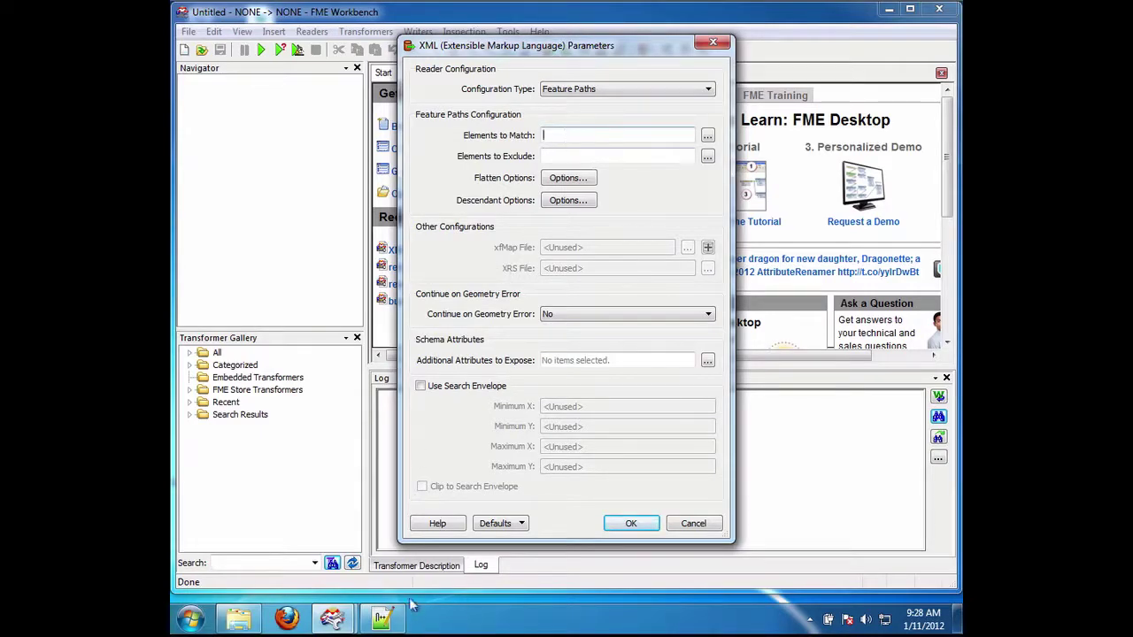
Step: Collapse the two brk-ggs:stand elements at lines 4 and 215 in Notepad++, then minimize it
click(384, 620)
scroll(532, 318, up, 20)
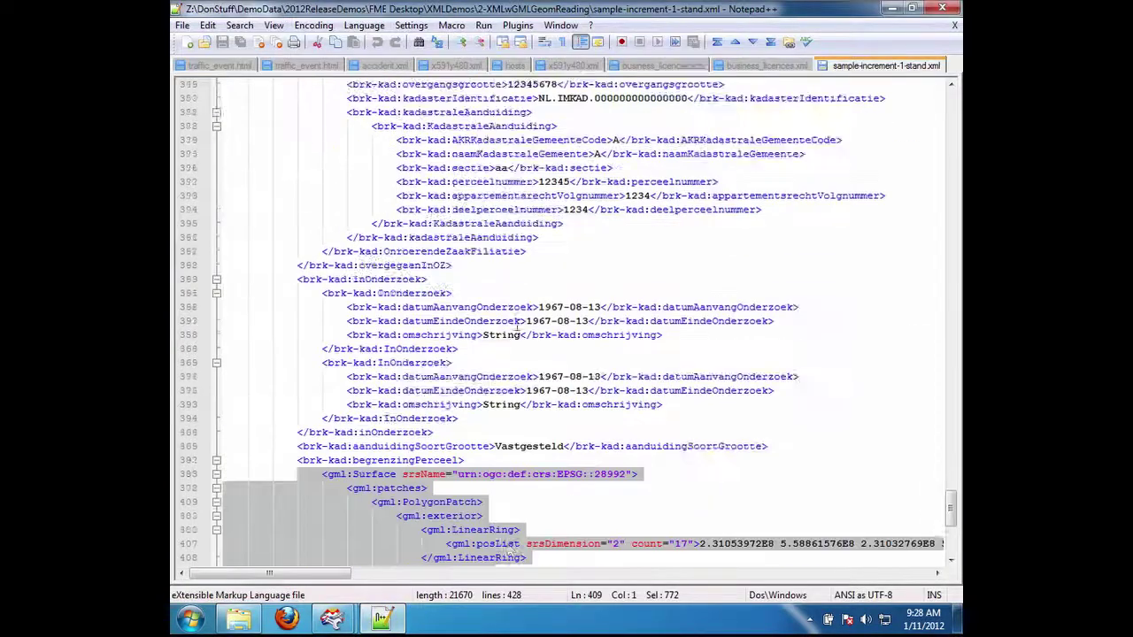
scroll(532, 320, up, 20)
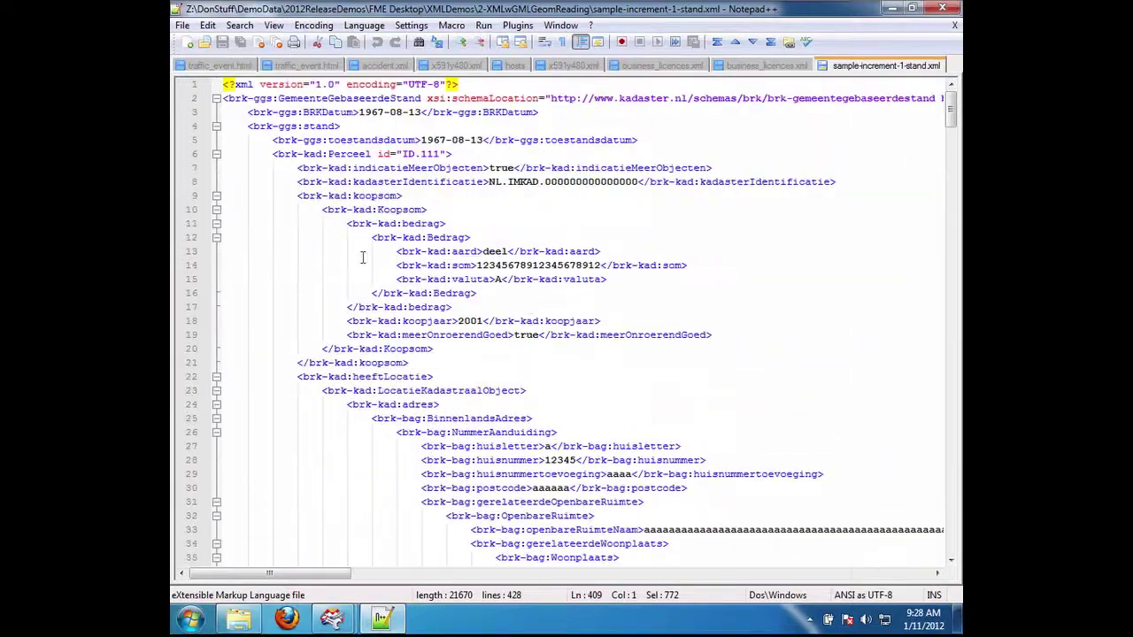
drag(301, 126, 337, 126)
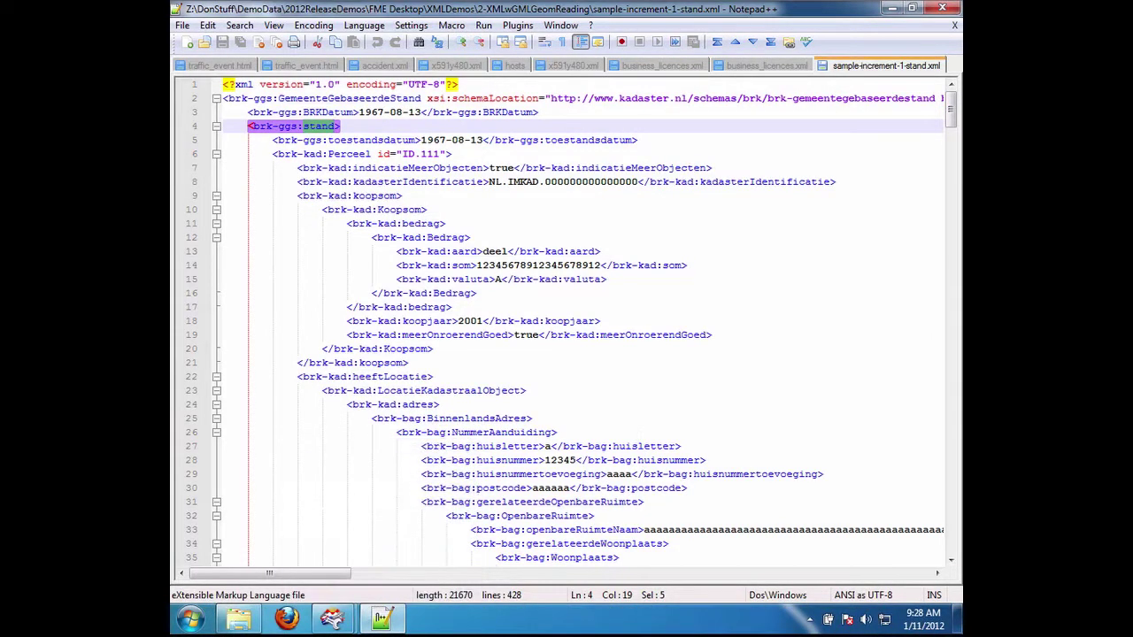
click(215, 127)
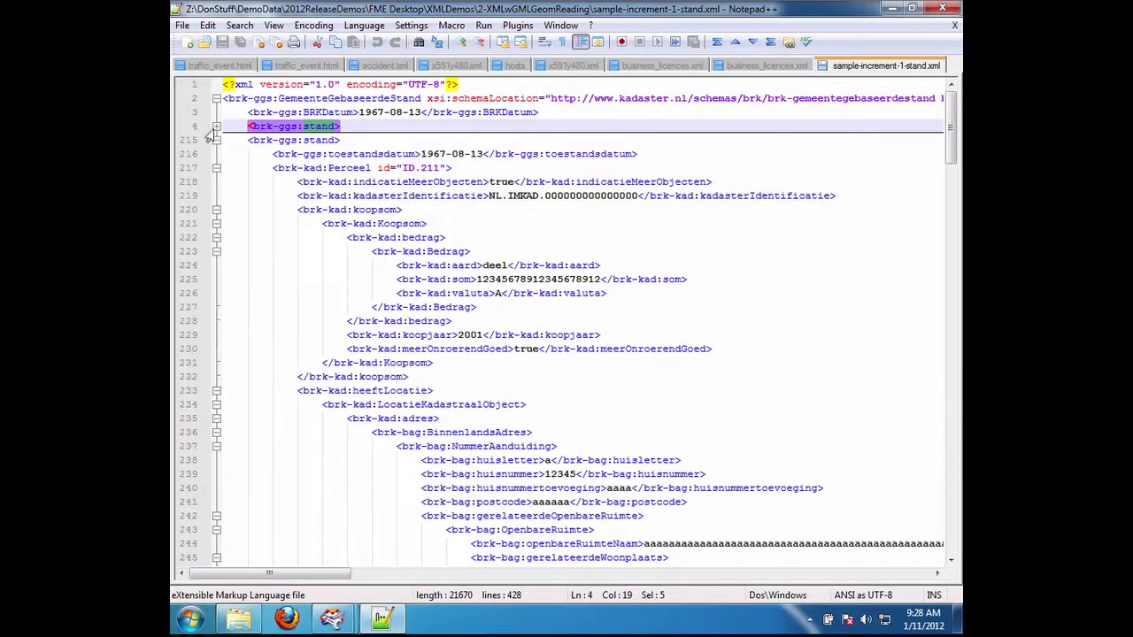
click(215, 141)
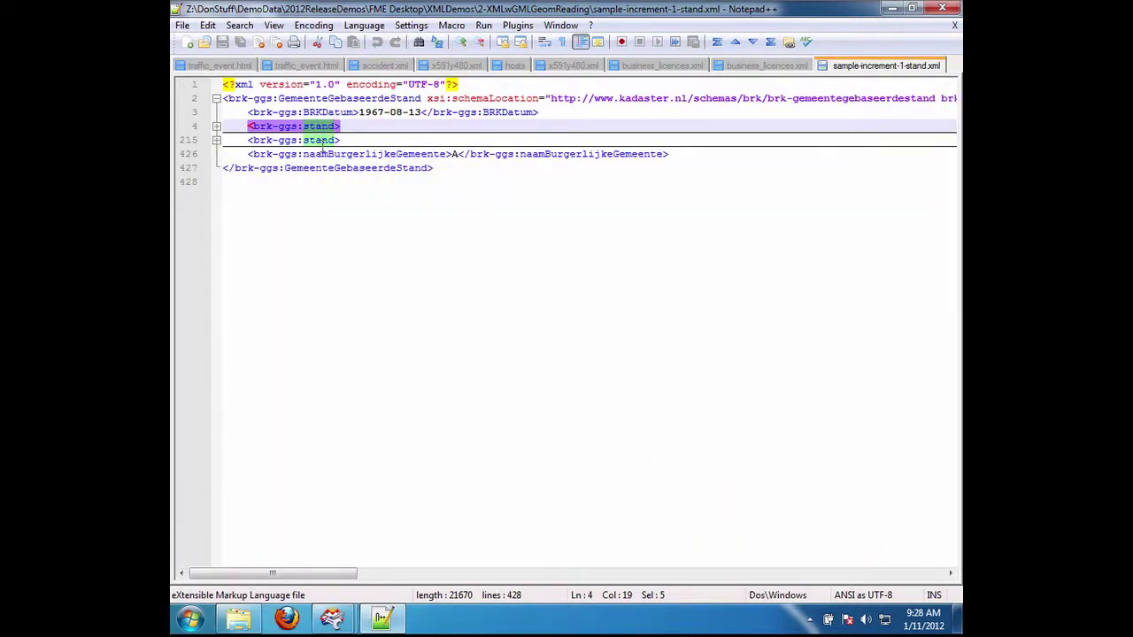
click(892, 12)
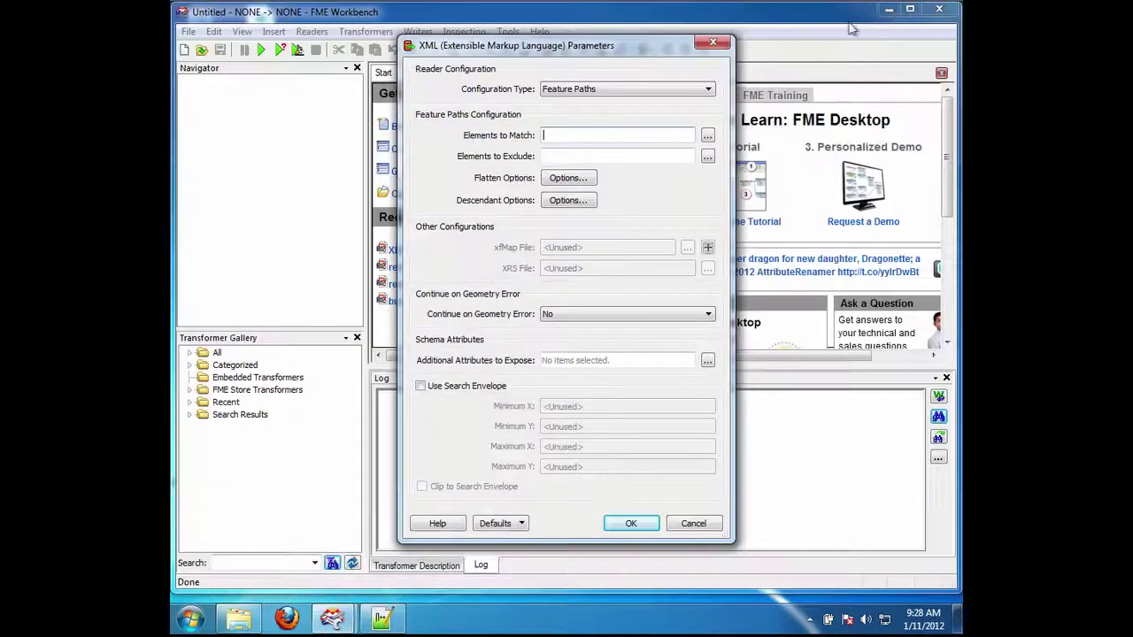
Step: Set Elements to Match to stand, check Flatten Options, and accept the XML parameters
click(584, 131)
text(stand)
click(568, 178)
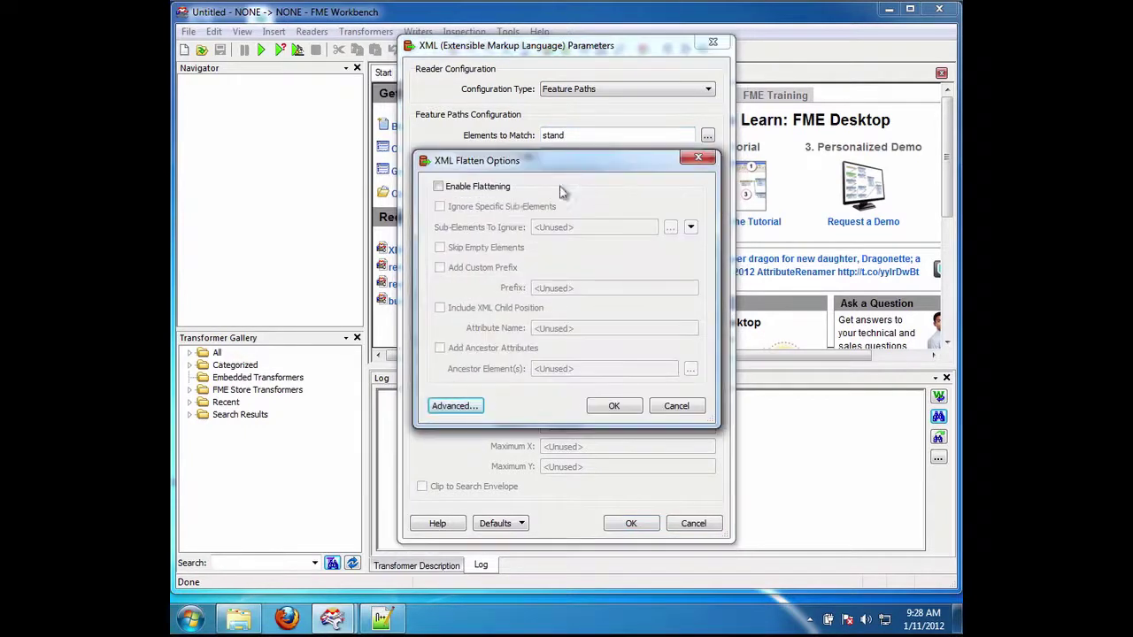
click(626, 411)
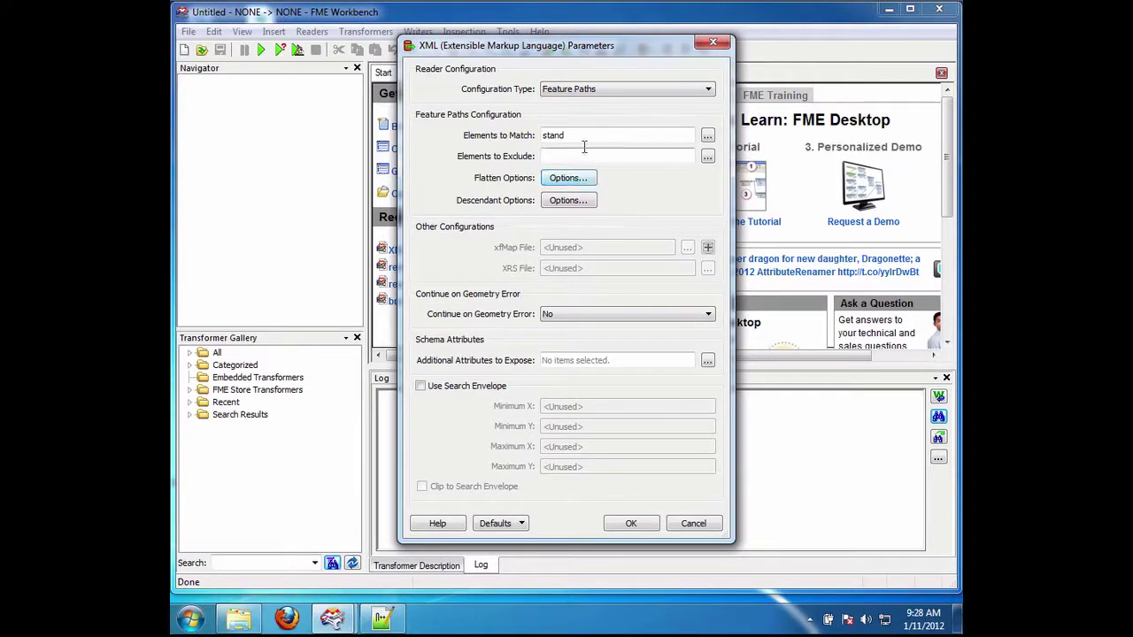
click(631, 523)
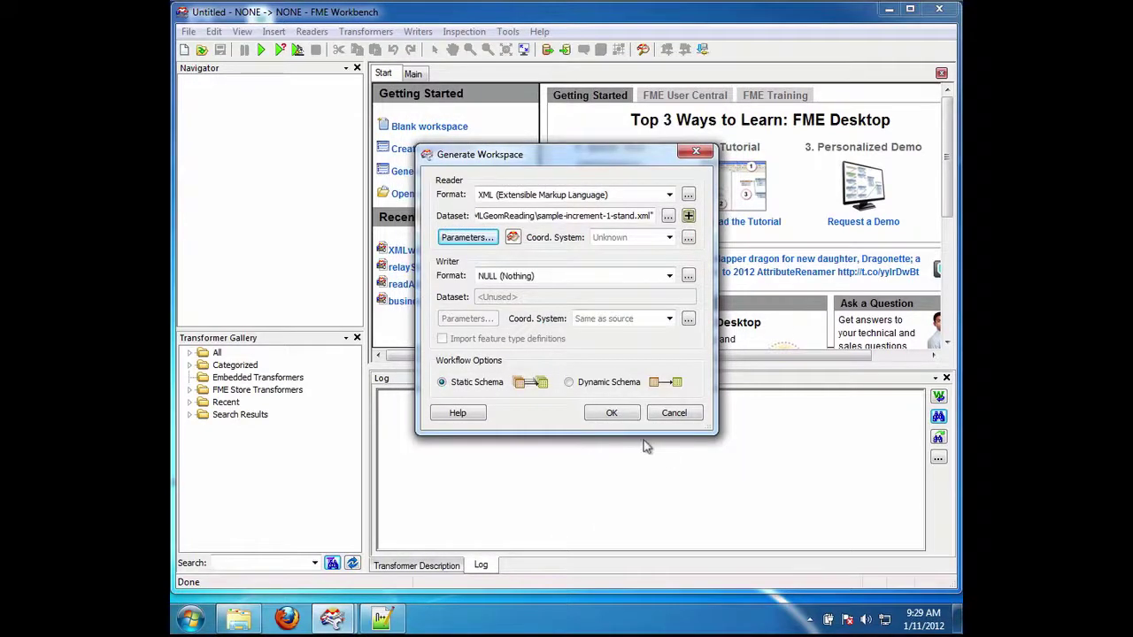
Step: Generate the workspace and connect an Inspector to the stand reader
click(611, 412)
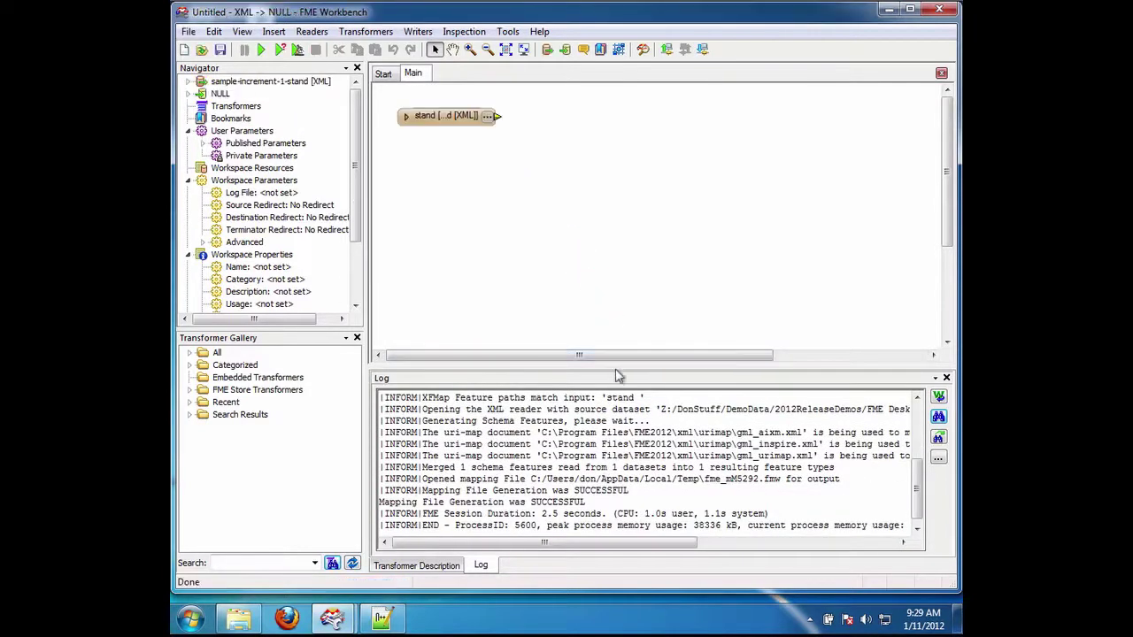
drag(617, 366, 617, 384)
drag(421, 120, 431, 122)
click(437, 124)
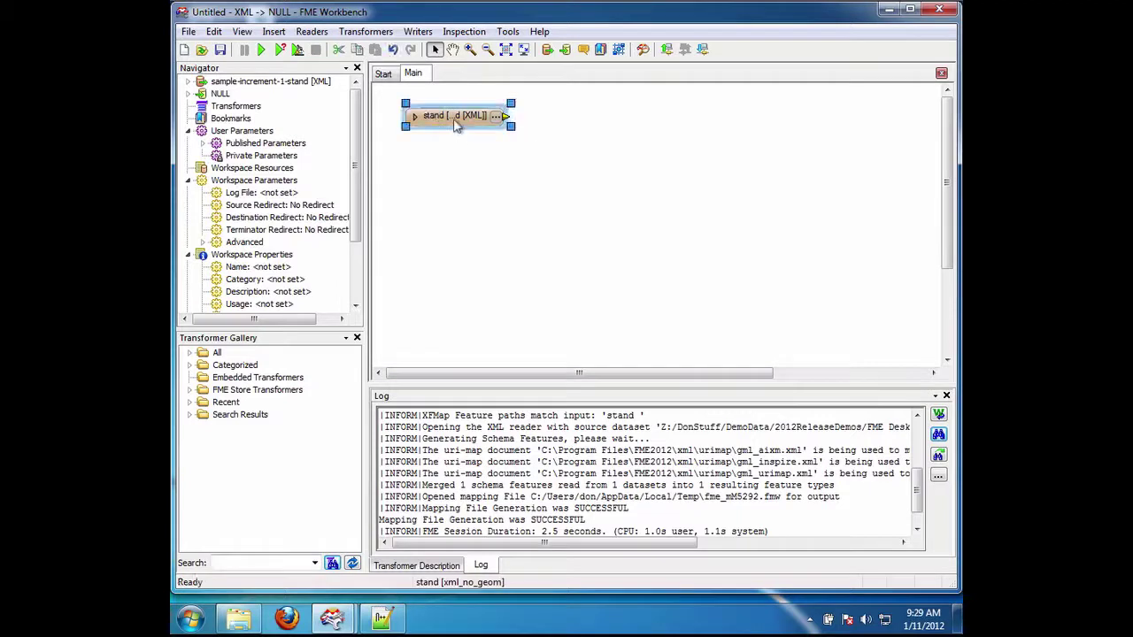
right_click(460, 117)
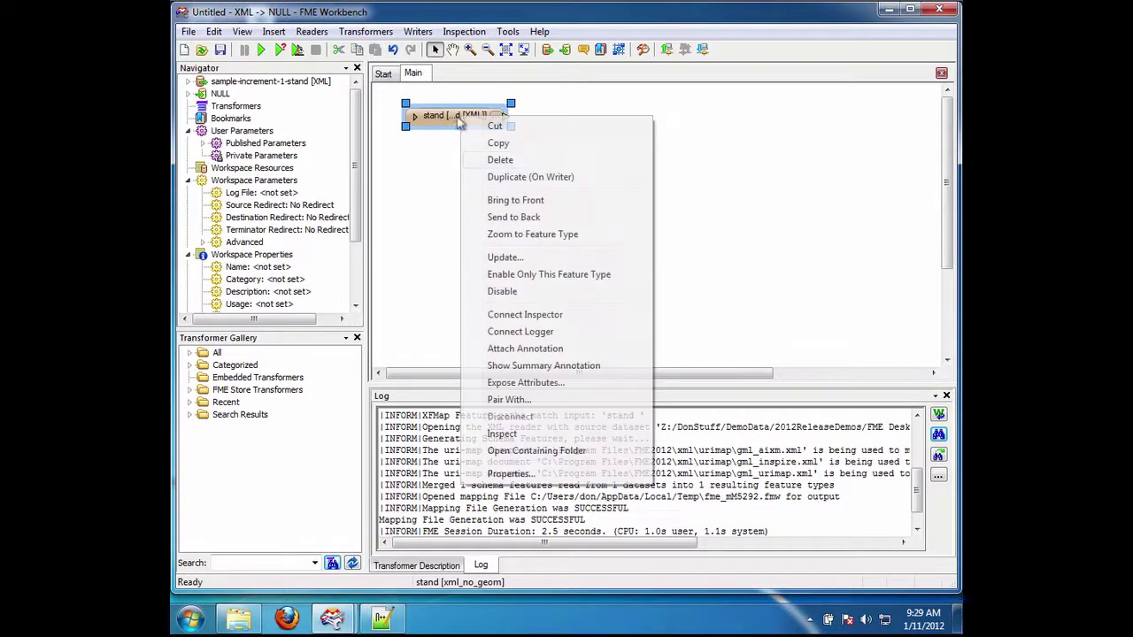
click(572, 316)
Step: Run the workspace and query stand feature 1's attributes, selecting the xml_fragment row
click(282, 50)
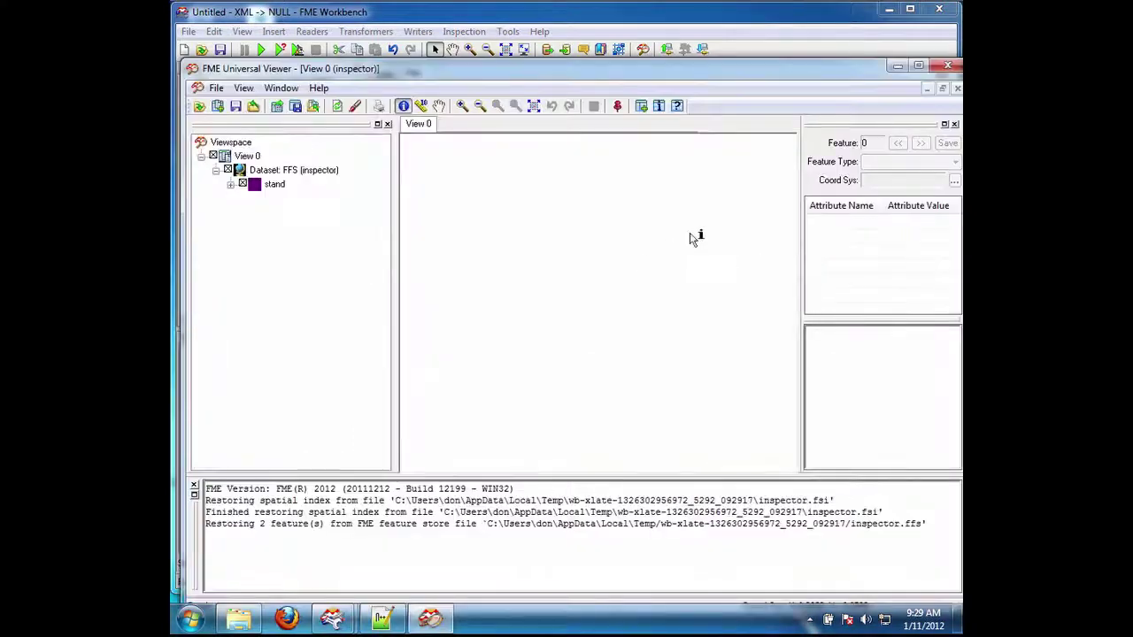
click(660, 106)
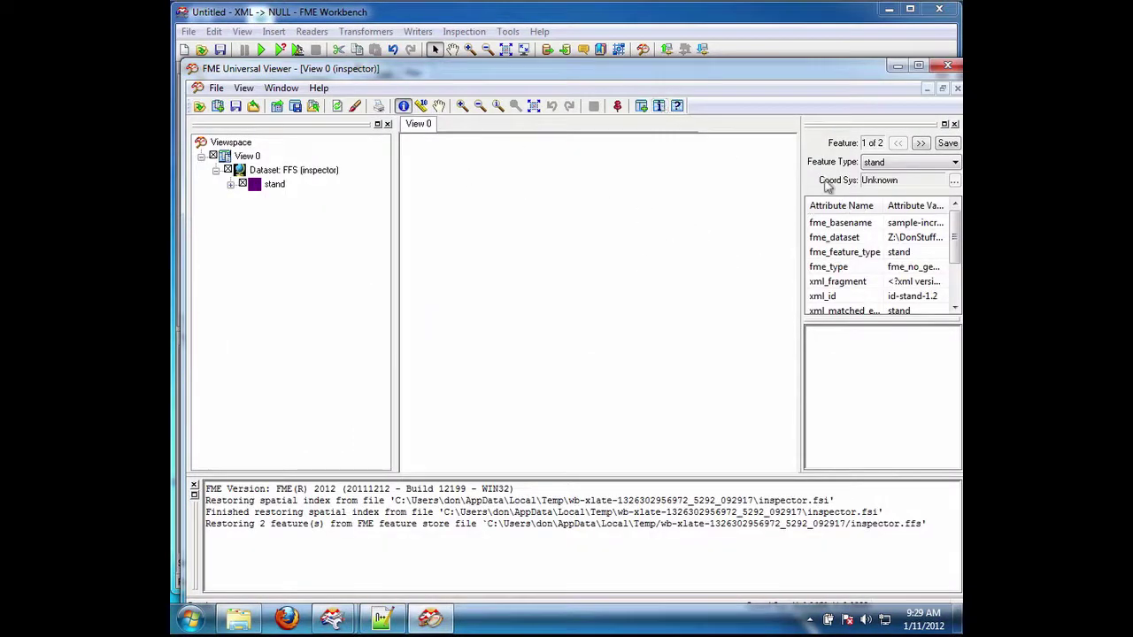
drag(802, 194, 675, 213)
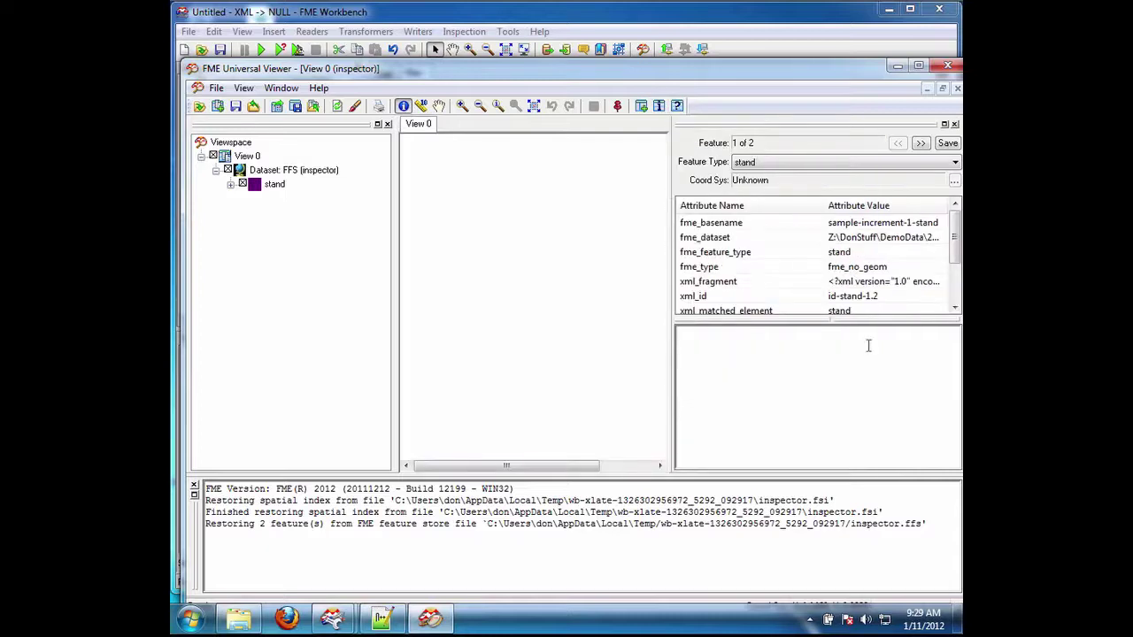
drag(871, 324, 871, 408)
click(892, 283)
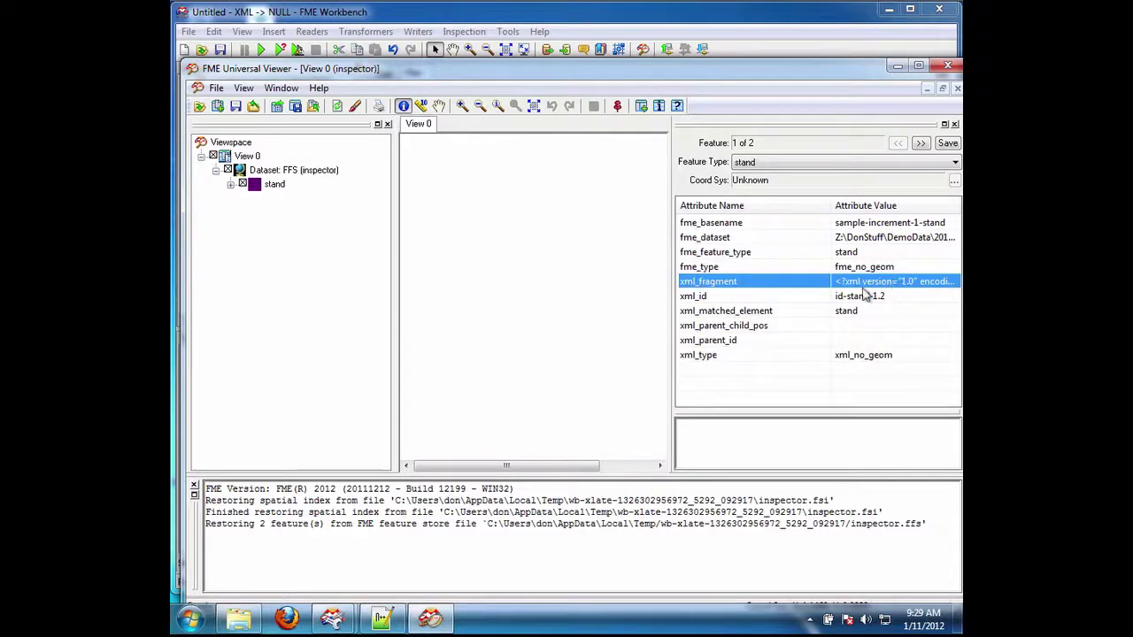
Step: Move the Inspector right, select the connection and search Quick Add for 'geometry'
click(832, 13)
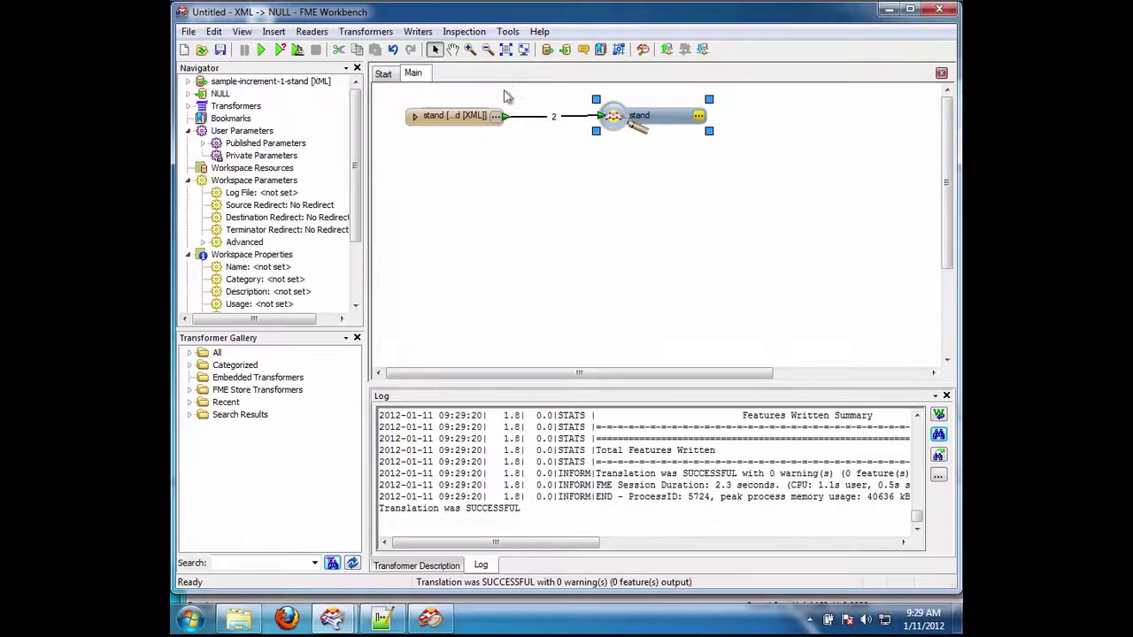
click(662, 122)
drag(662, 121, 717, 122)
click(584, 121)
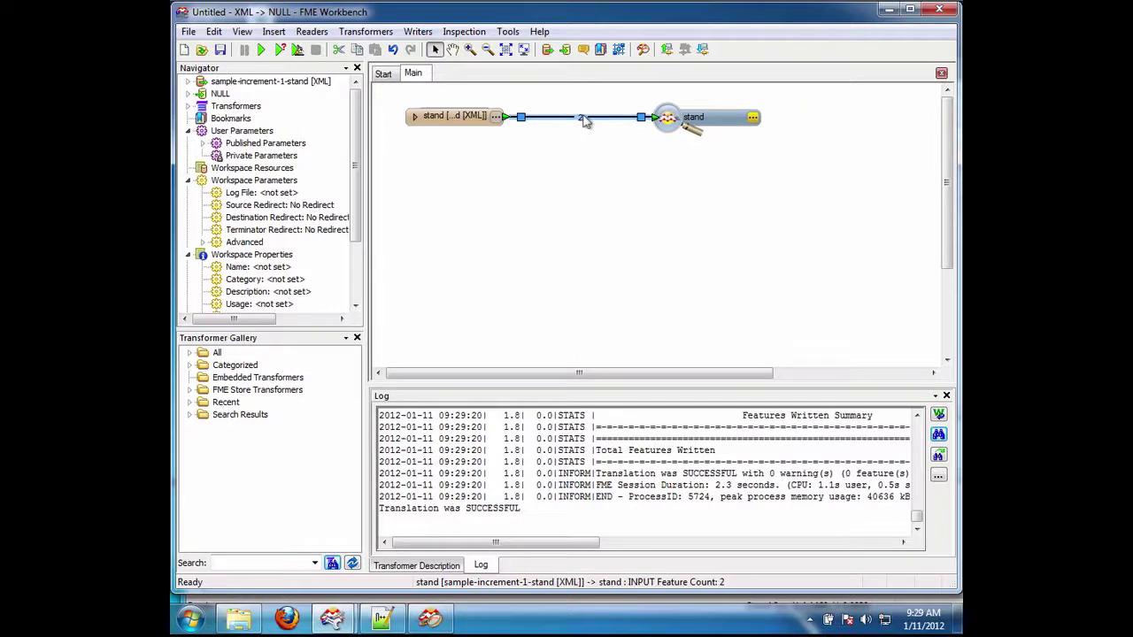
text(geometry)
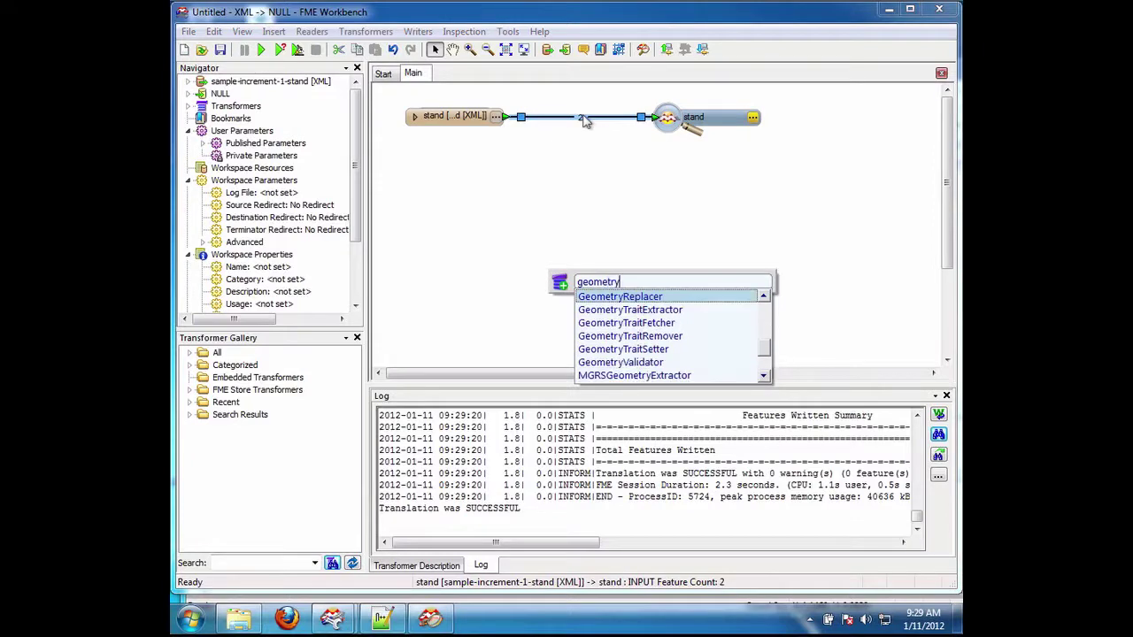
Step: Insert a GeometryReplacer with GML encoding, reading geometry from the xml_fragment attribute
key(Return)
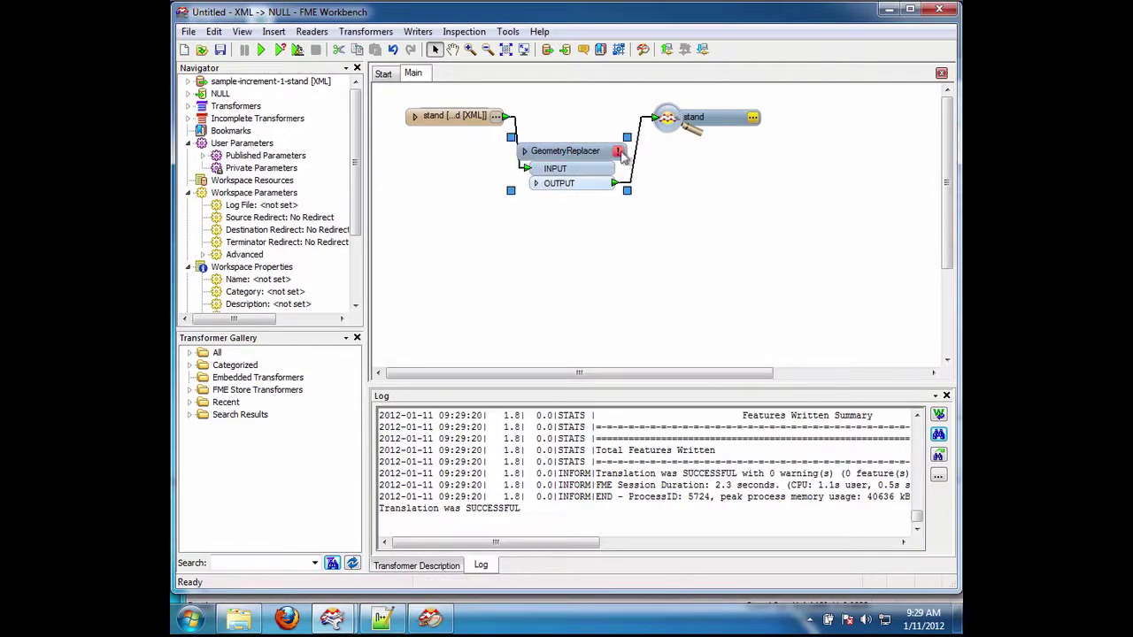
click(619, 153)
click(670, 292)
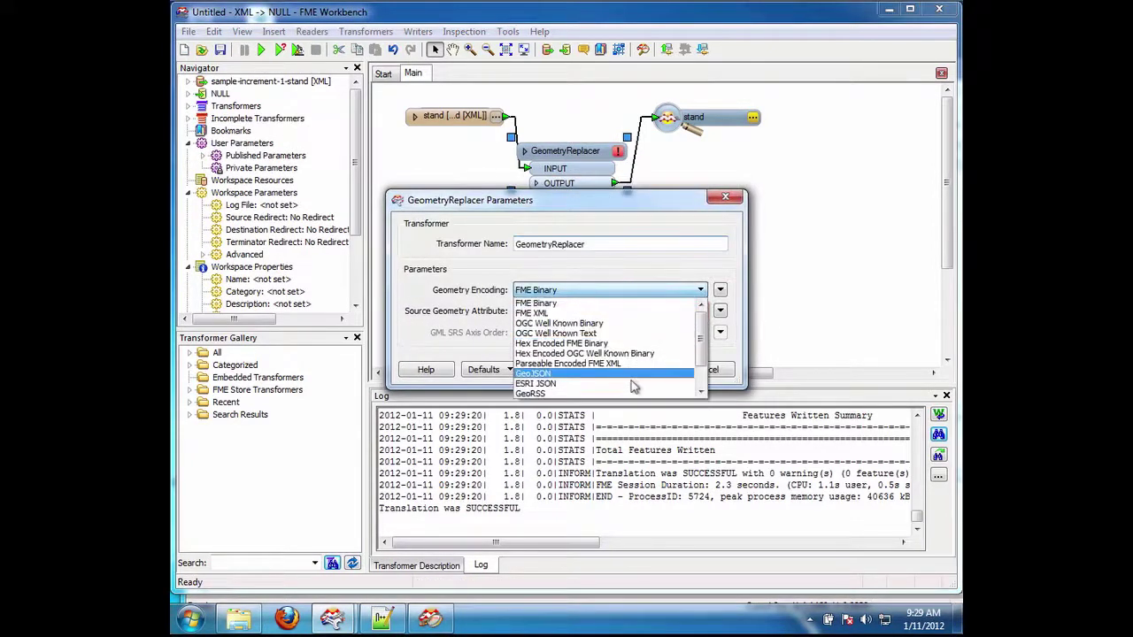
scroll(513, 372, down, 1)
click(523, 393)
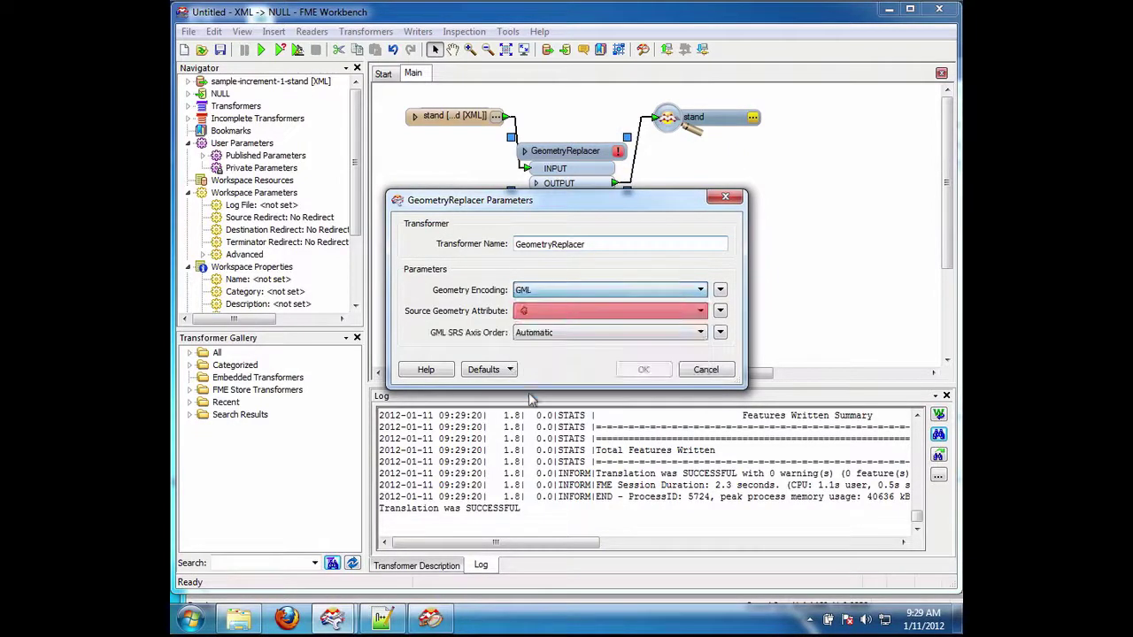
click(584, 321)
click(589, 328)
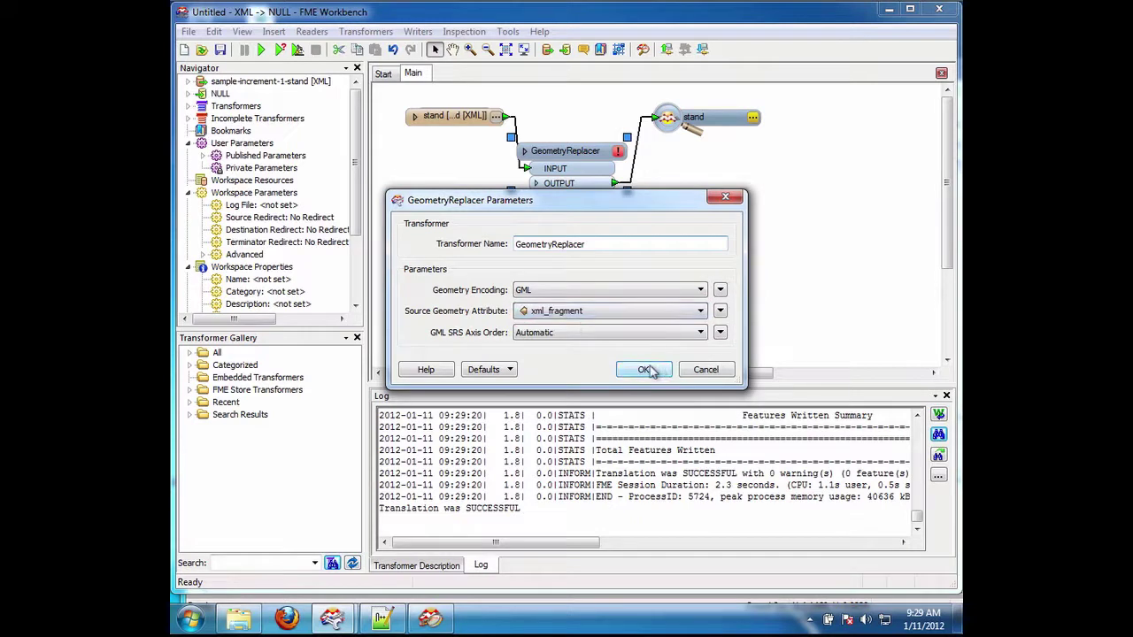
click(644, 370)
Step: Arrange the GeometryReplacer between the stand reader and the stand Inspector
drag(724, 123, 765, 119)
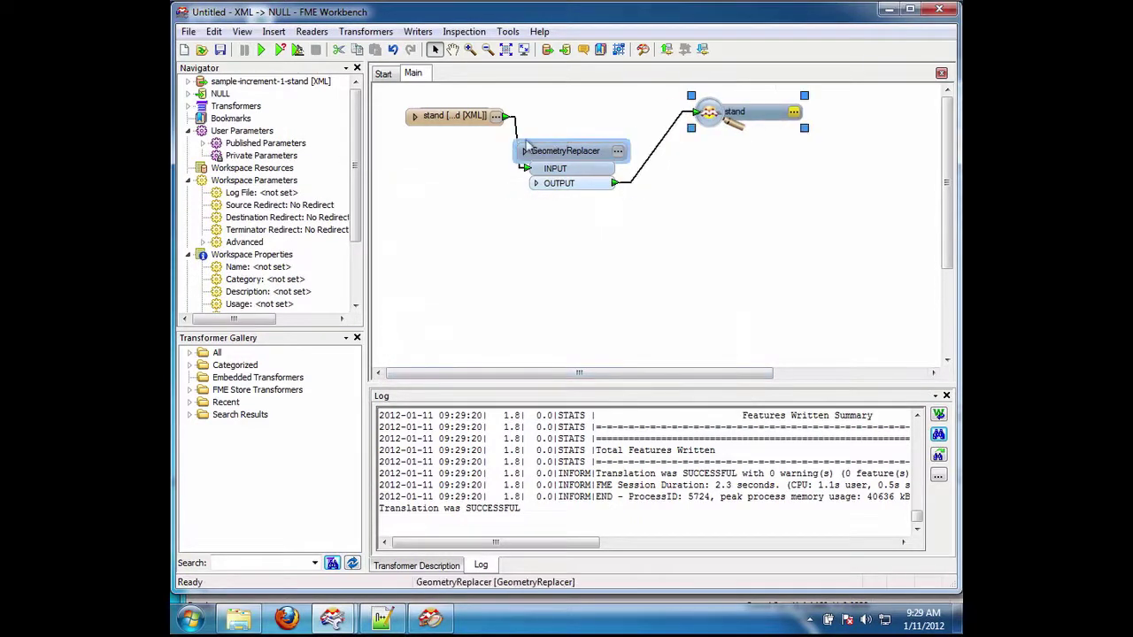
drag(526, 145, 557, 128)
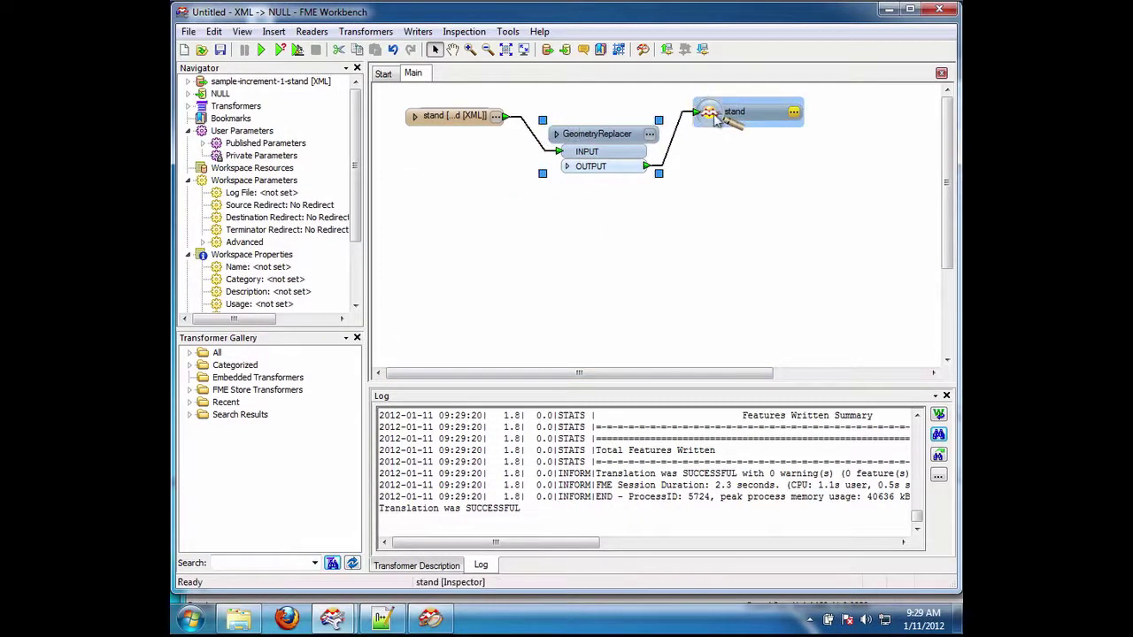
drag(718, 119, 741, 119)
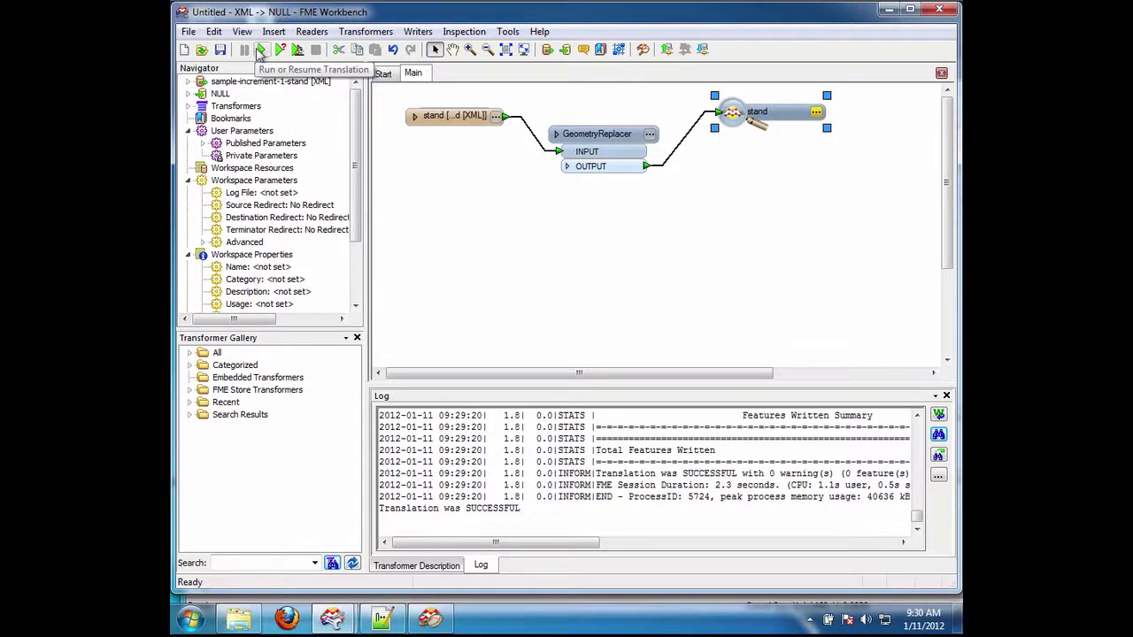
Step: Run the workspace and inspect the parcel polygon's geometry, down to the plaatscoordinaten point's Y coordinate
click(262, 50)
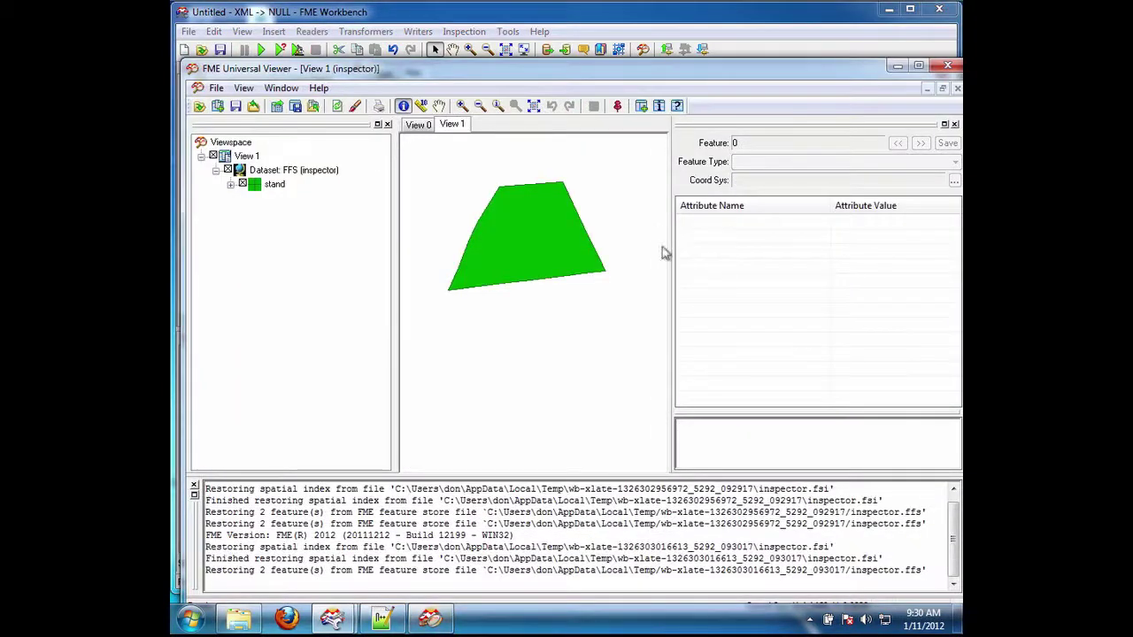
click(555, 217)
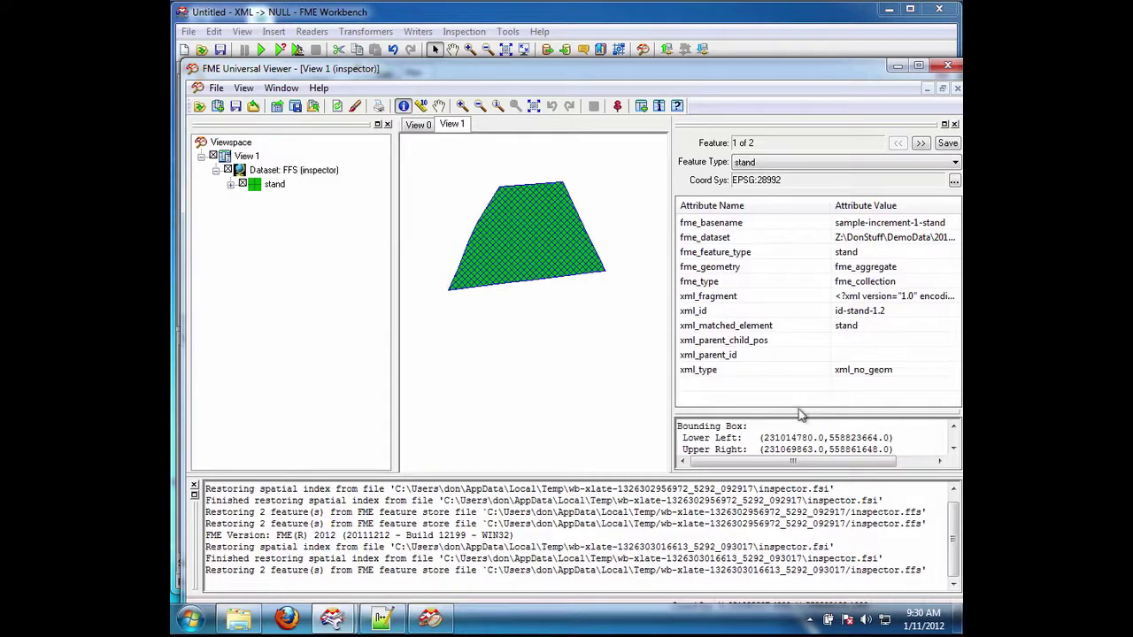
drag(799, 416, 791, 311)
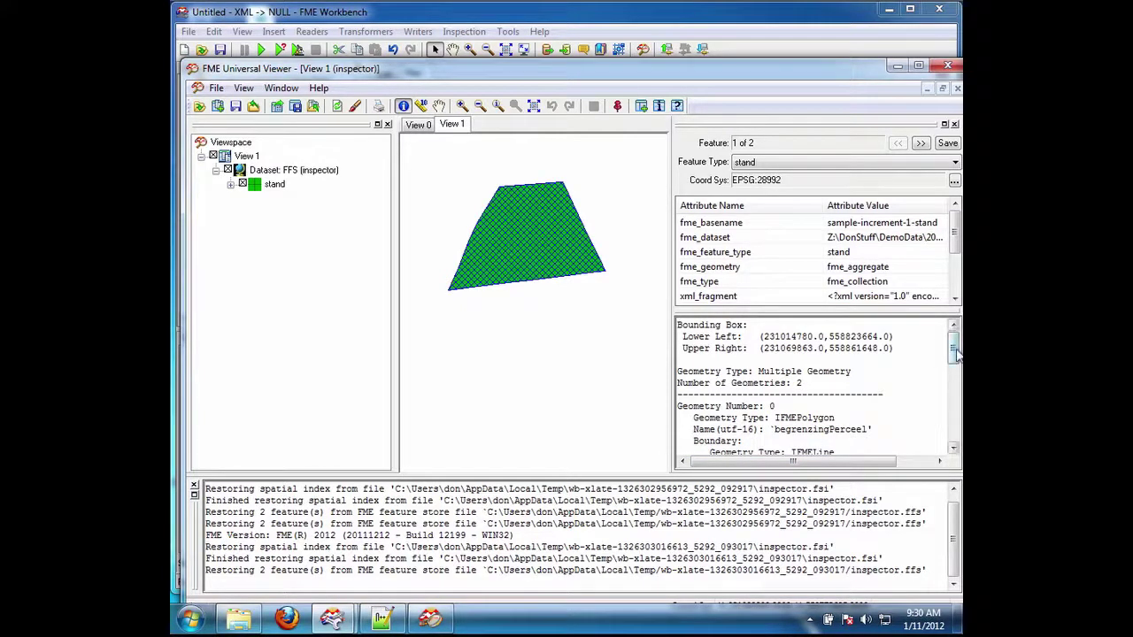
drag(955, 352, 956, 428)
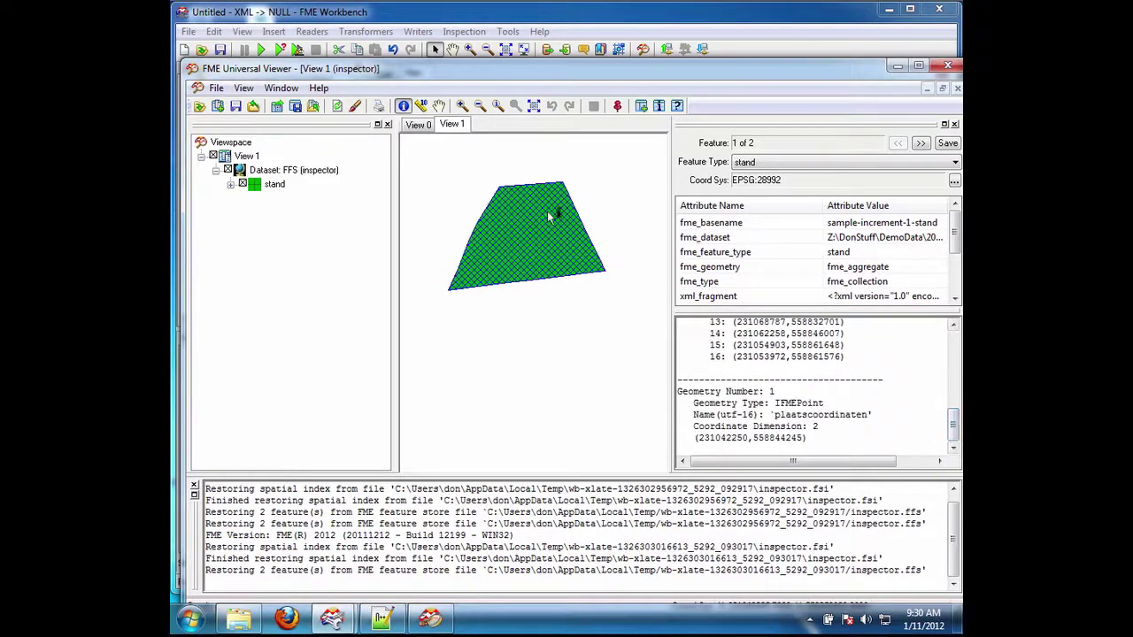
double_click(755, 438)
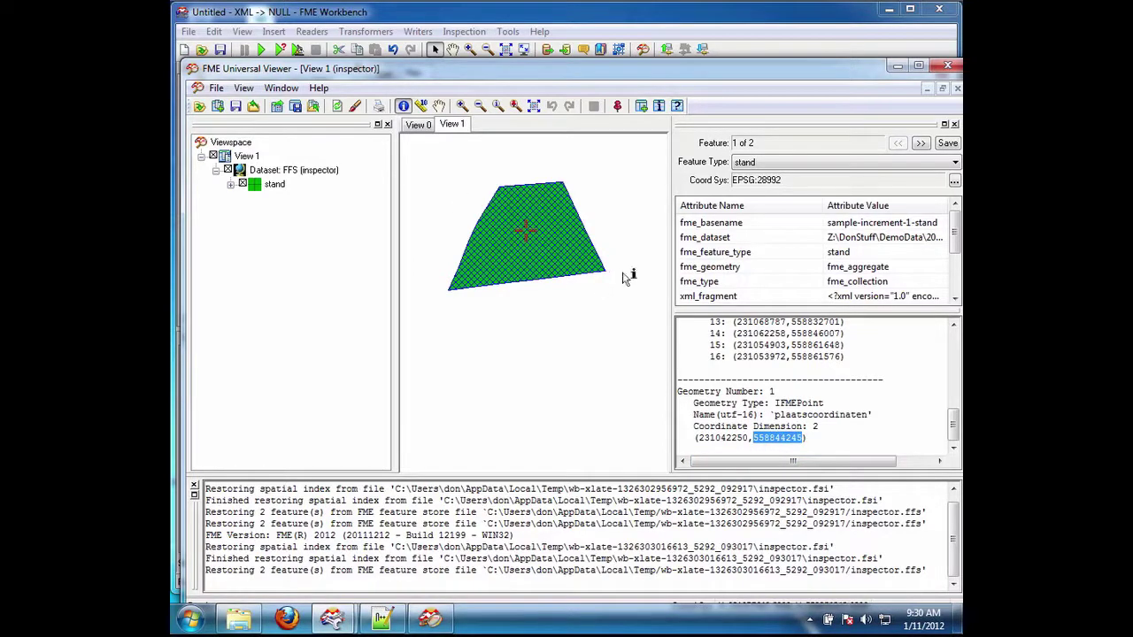
drag(954, 423, 952, 459)
Step: Insert an XMLFlattener between the GeometryReplacer and the stand inspector
click(895, 69)
click(760, 121)
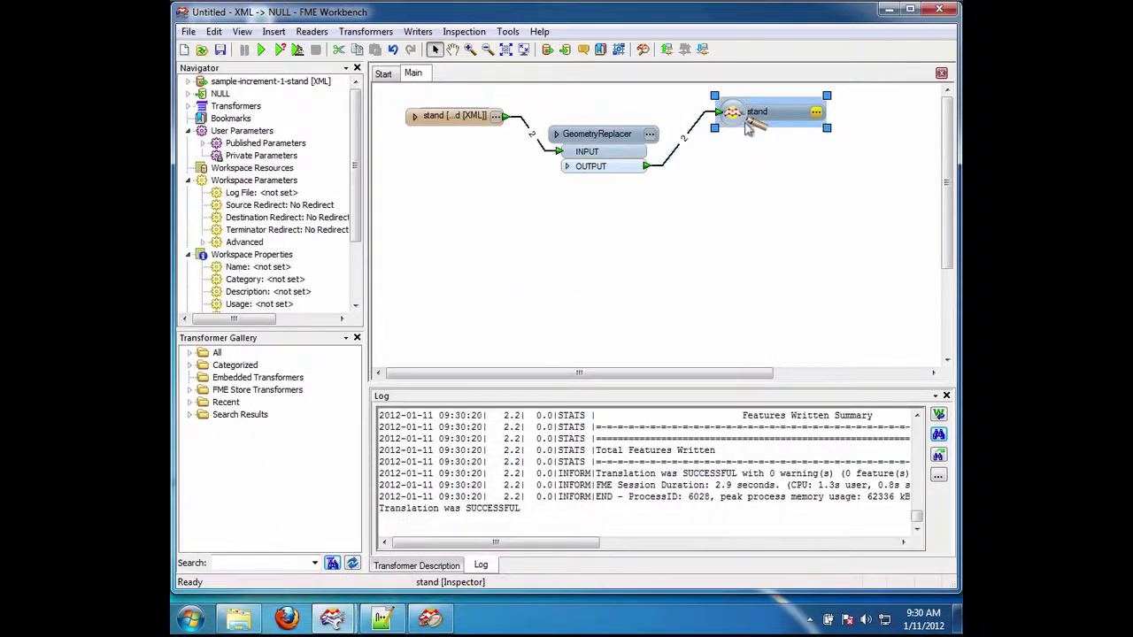
drag(763, 120, 808, 119)
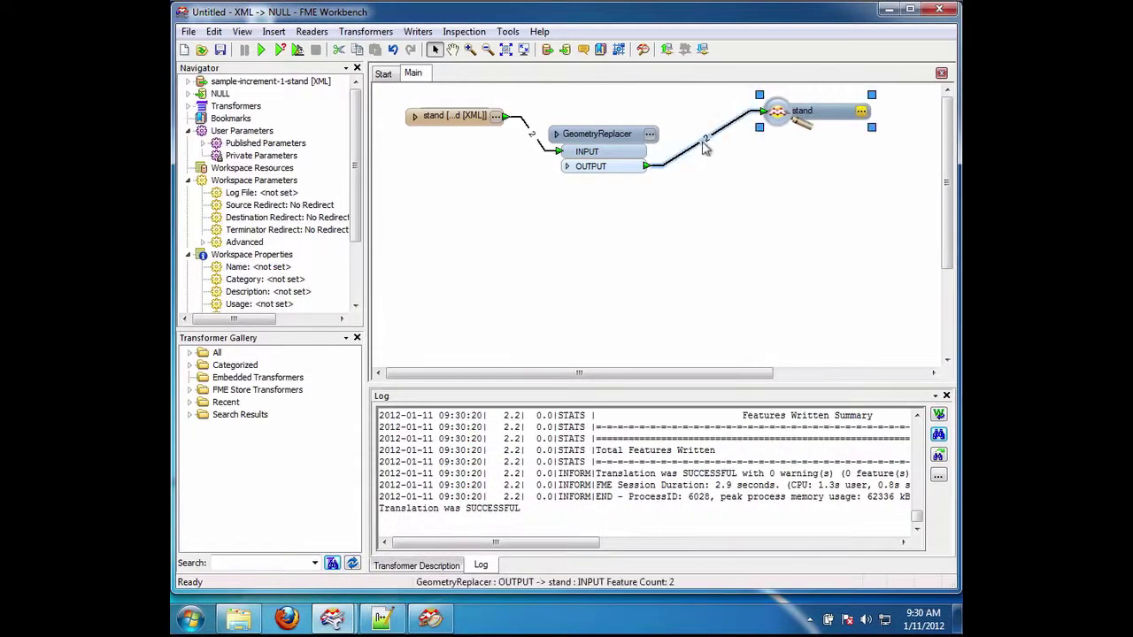
click(704, 148)
text(xm)
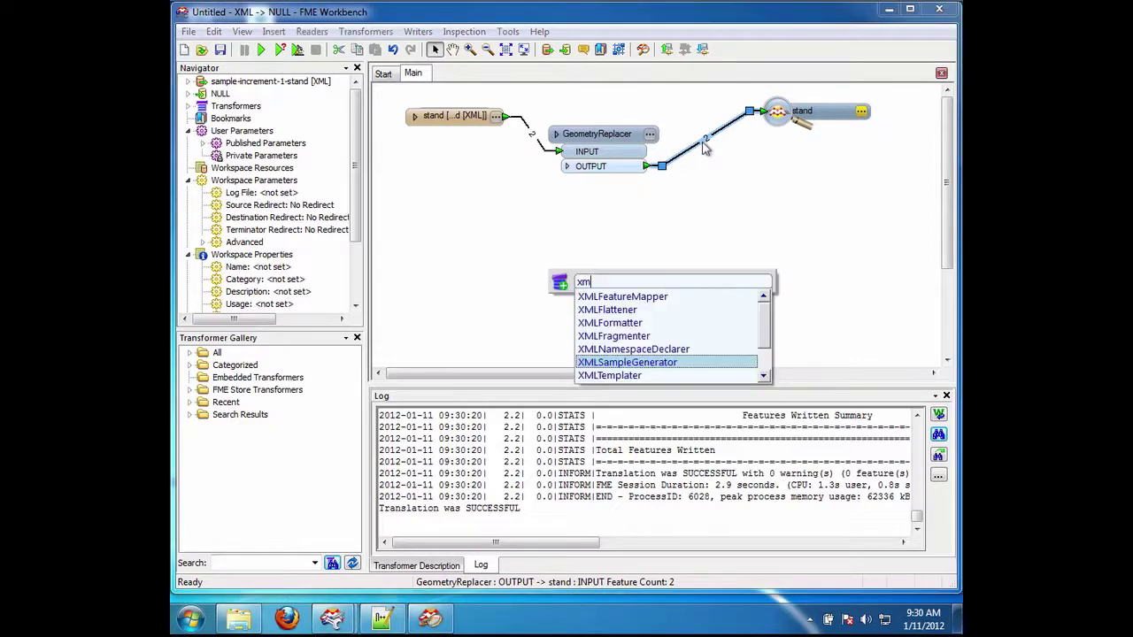
key(Up)
key(Up)
key(Up)
key(Up)
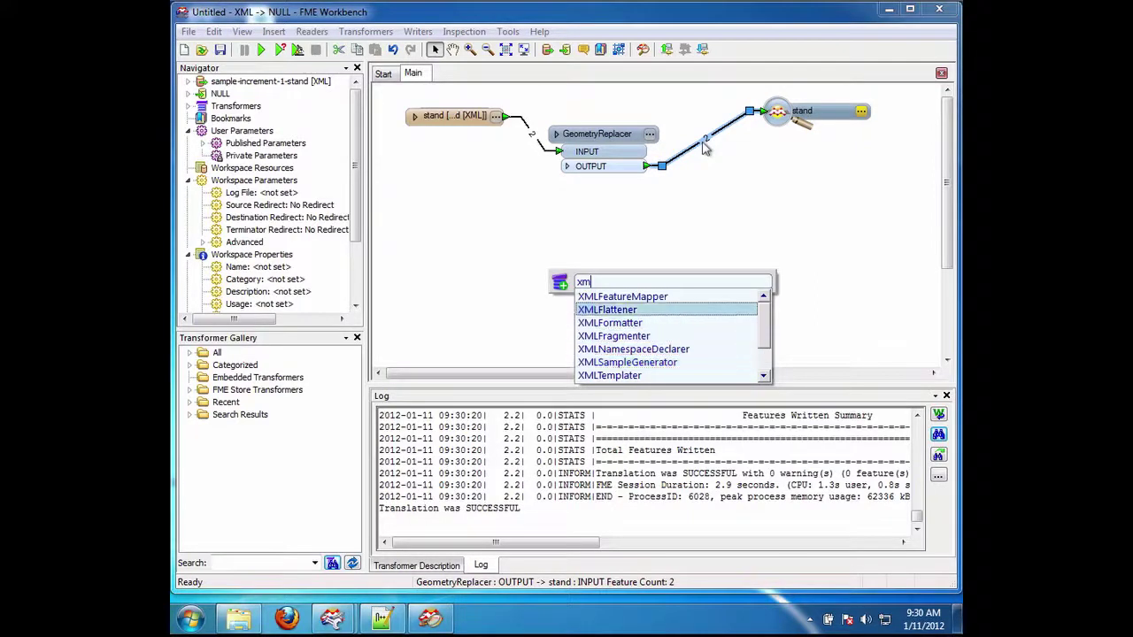
key(Return)
drag(704, 149, 702, 209)
Step: Set the XMLFlattener to read the xml_fragment attribute as XML, matching stand elements, with default flatten options
click(751, 195)
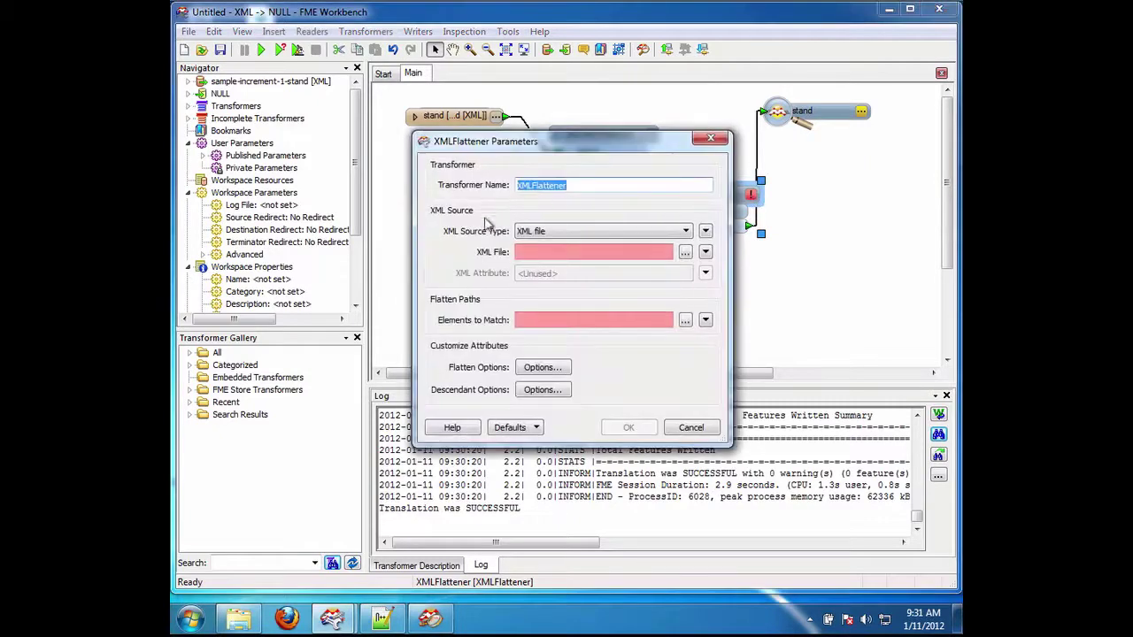
click(686, 231)
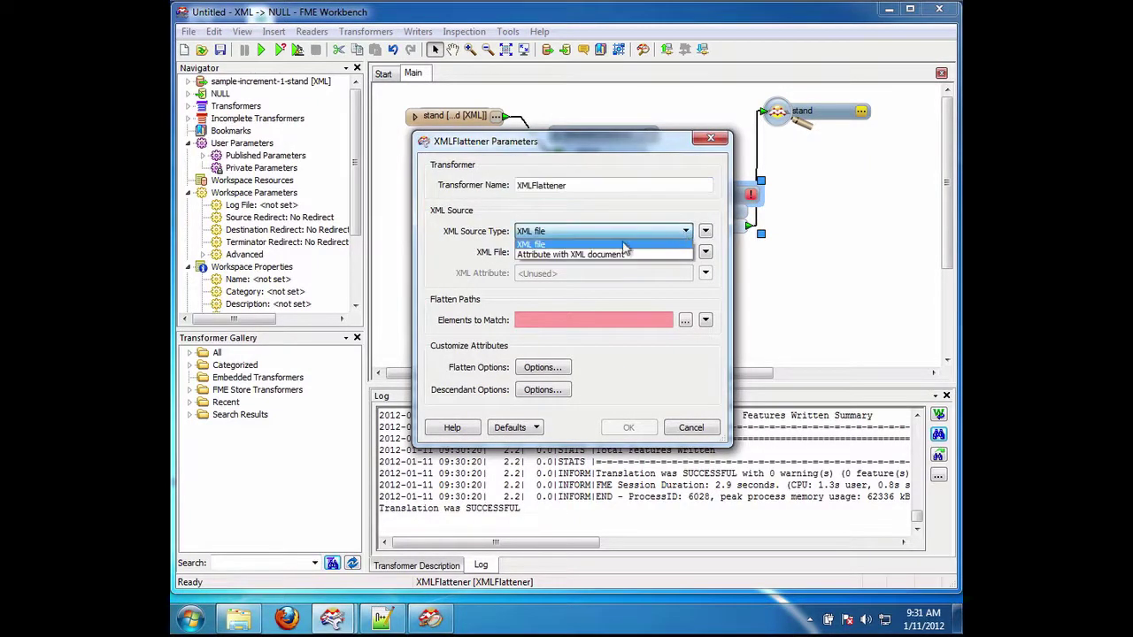
click(627, 253)
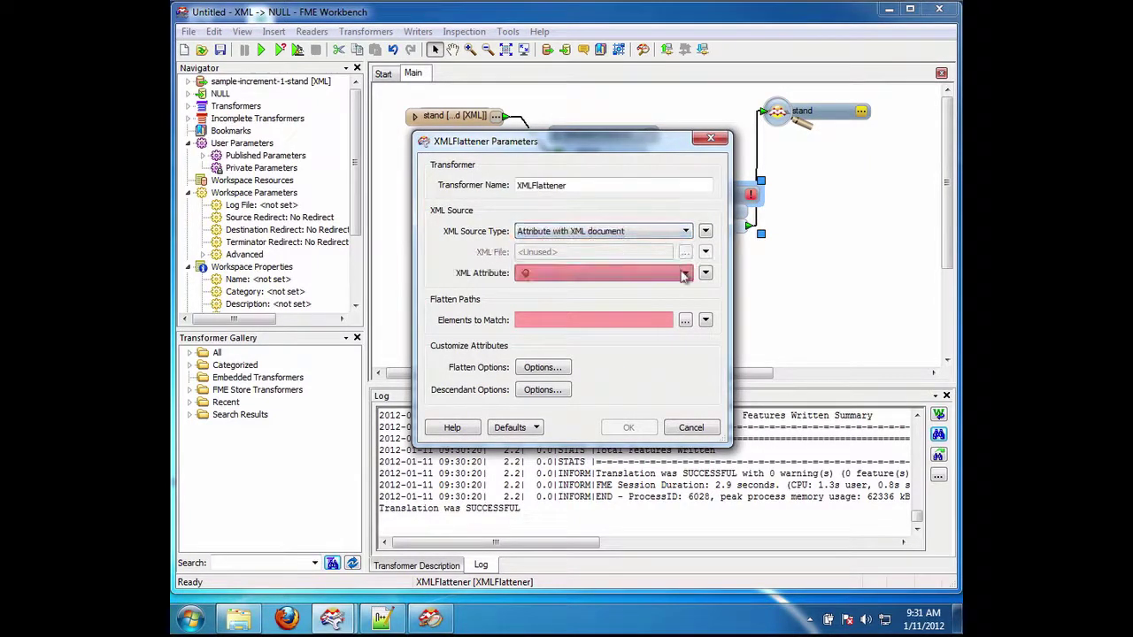
click(686, 274)
click(576, 289)
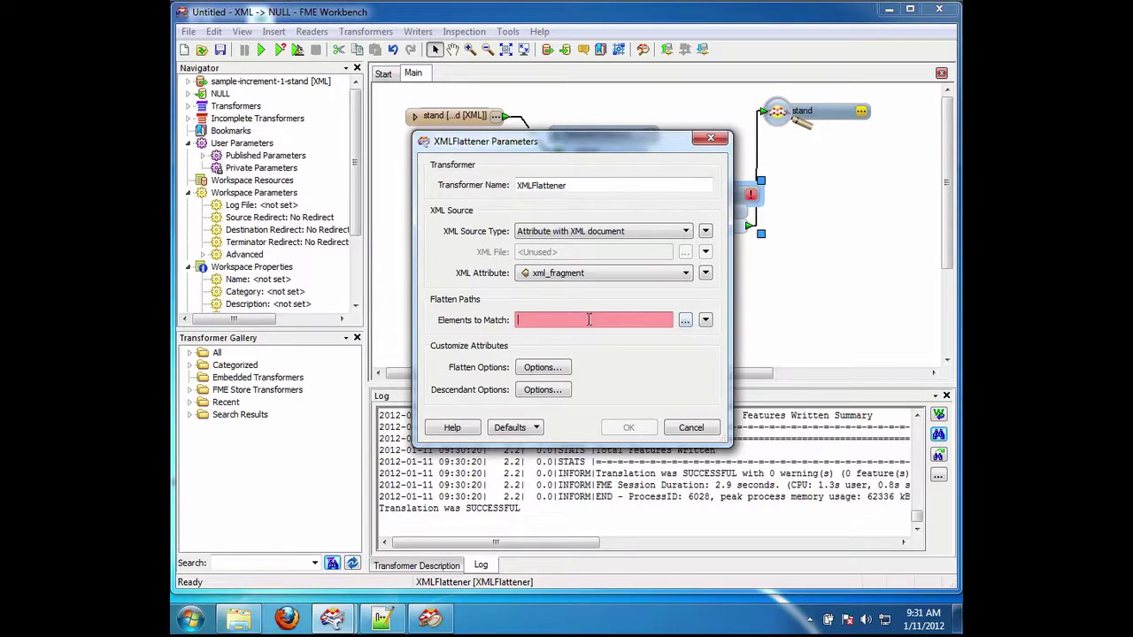
text(stand)
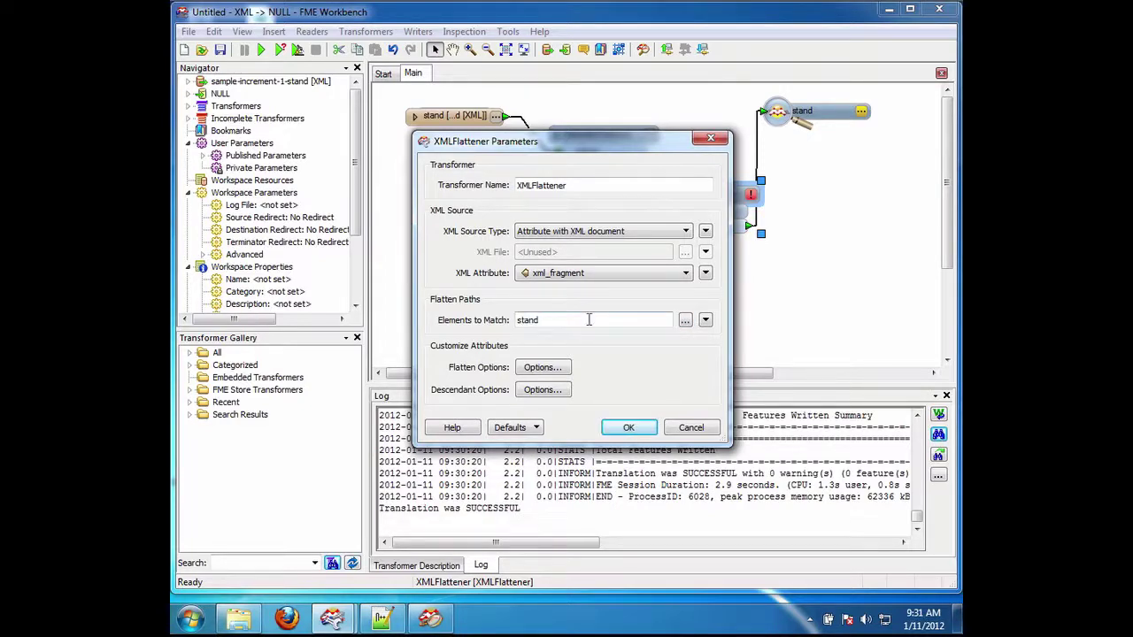
click(542, 368)
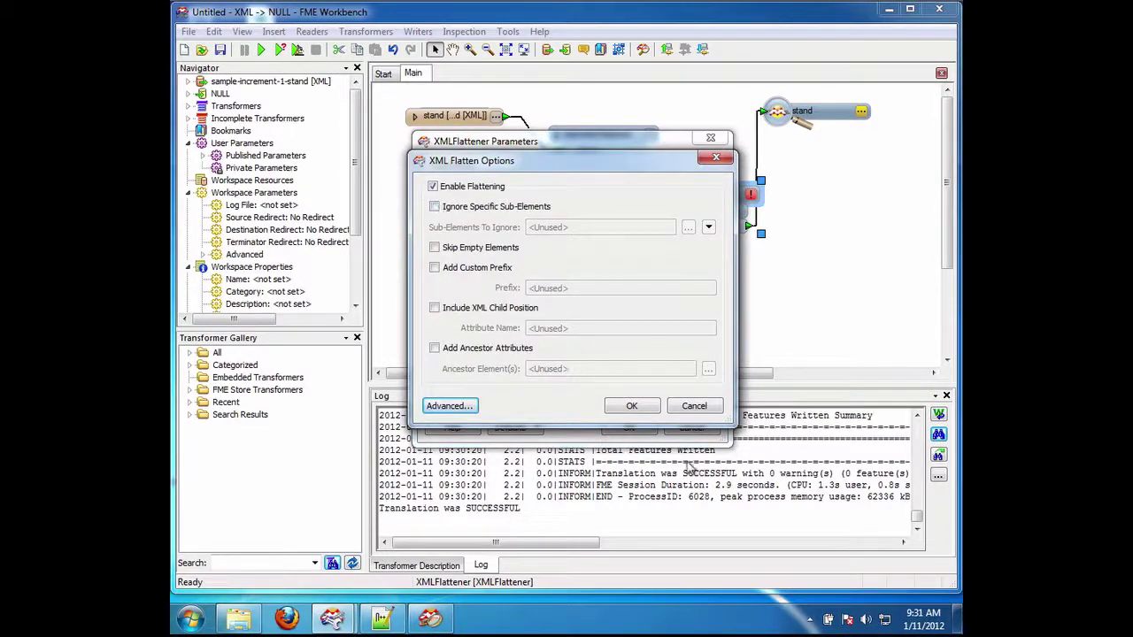
click(625, 408)
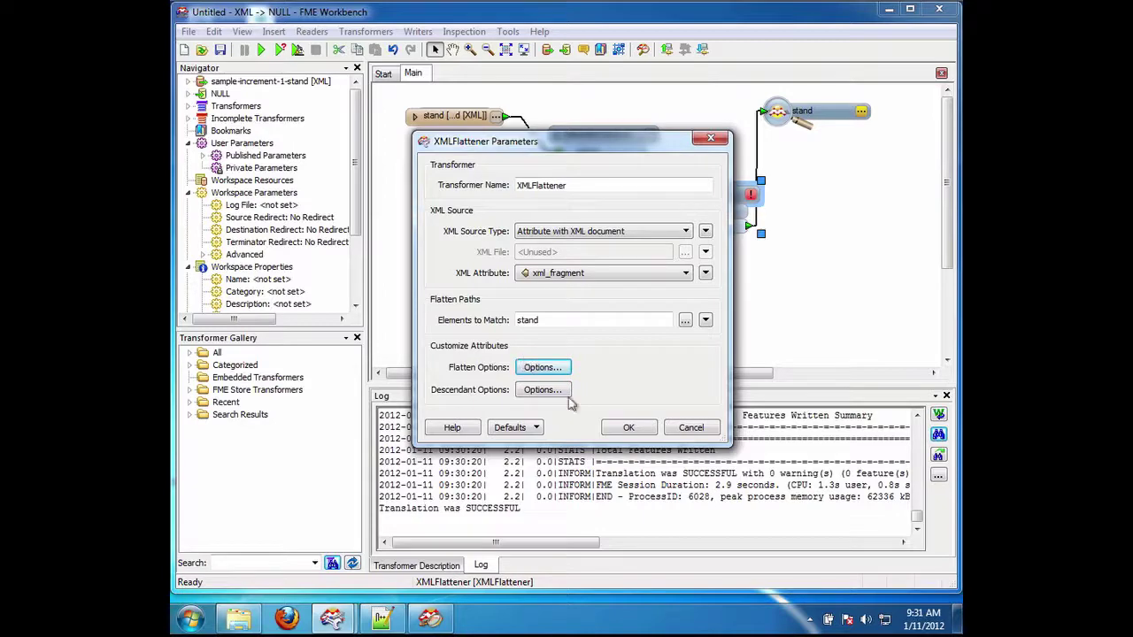
Step: Rerun the workspace and view the stand polygon's flattened Perceel attributes, like kadastraleGrootte 12345678
click(627, 427)
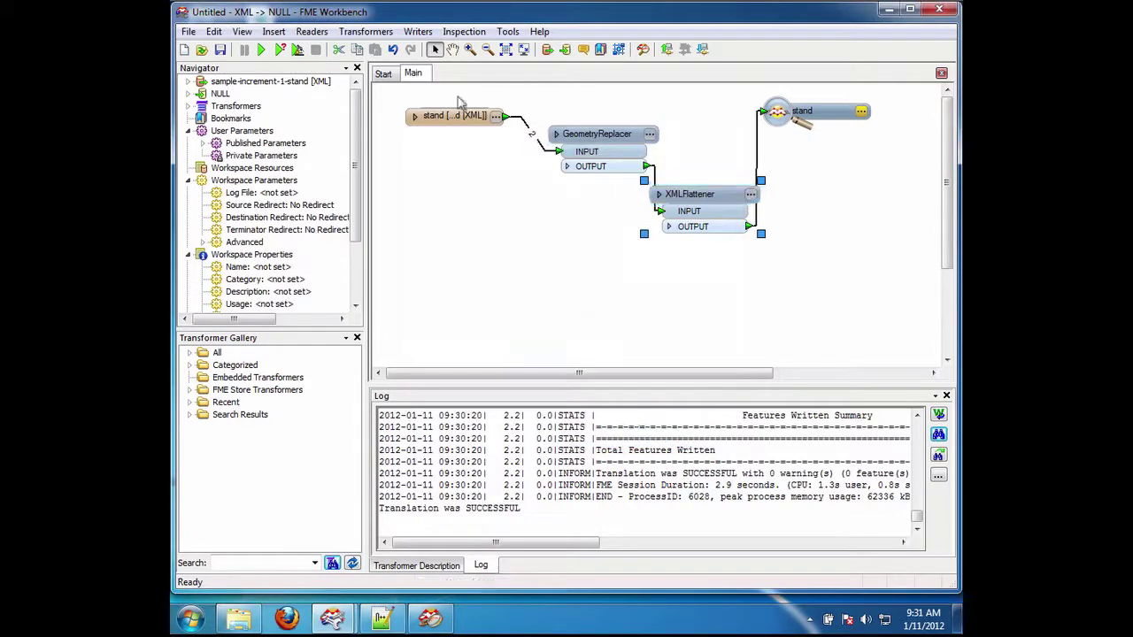
click(261, 50)
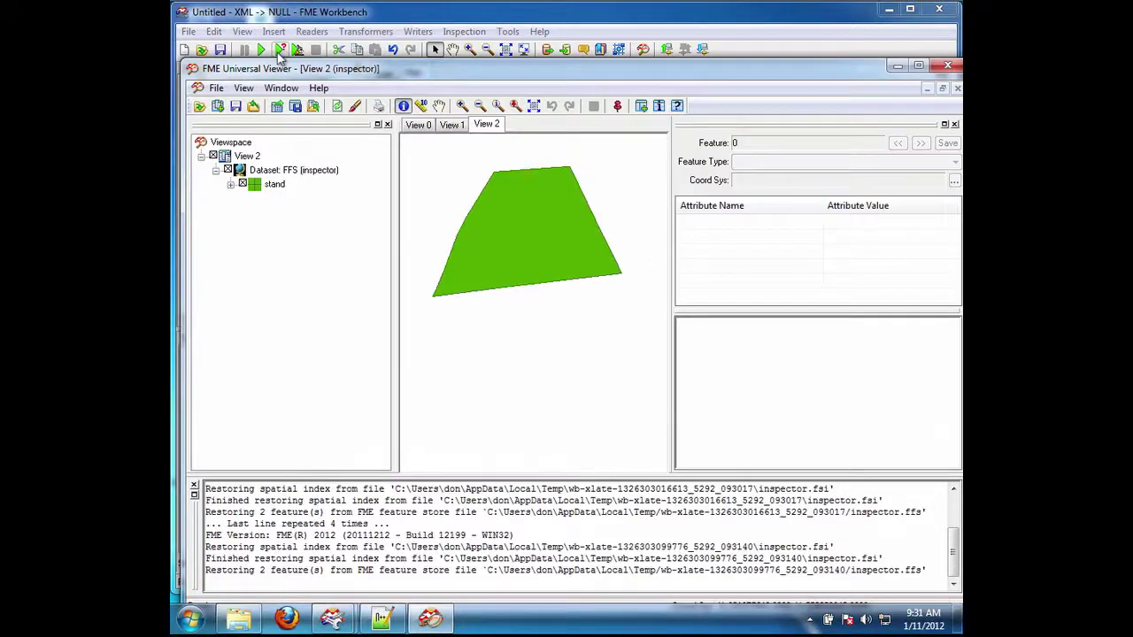
click(567, 217)
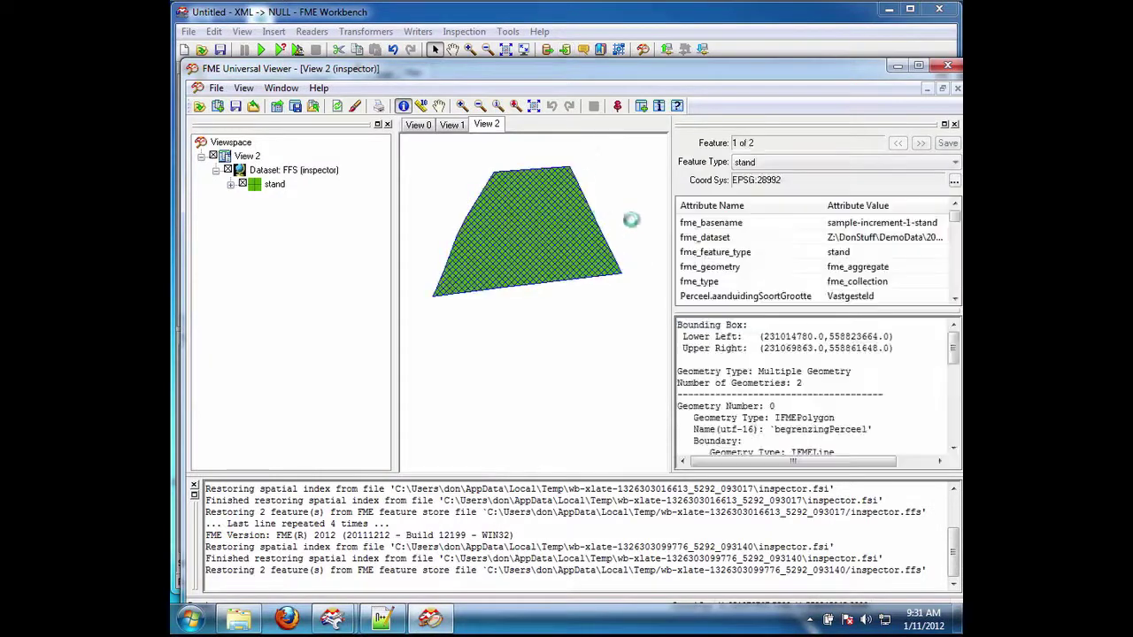
drag(670, 214, 527, 214)
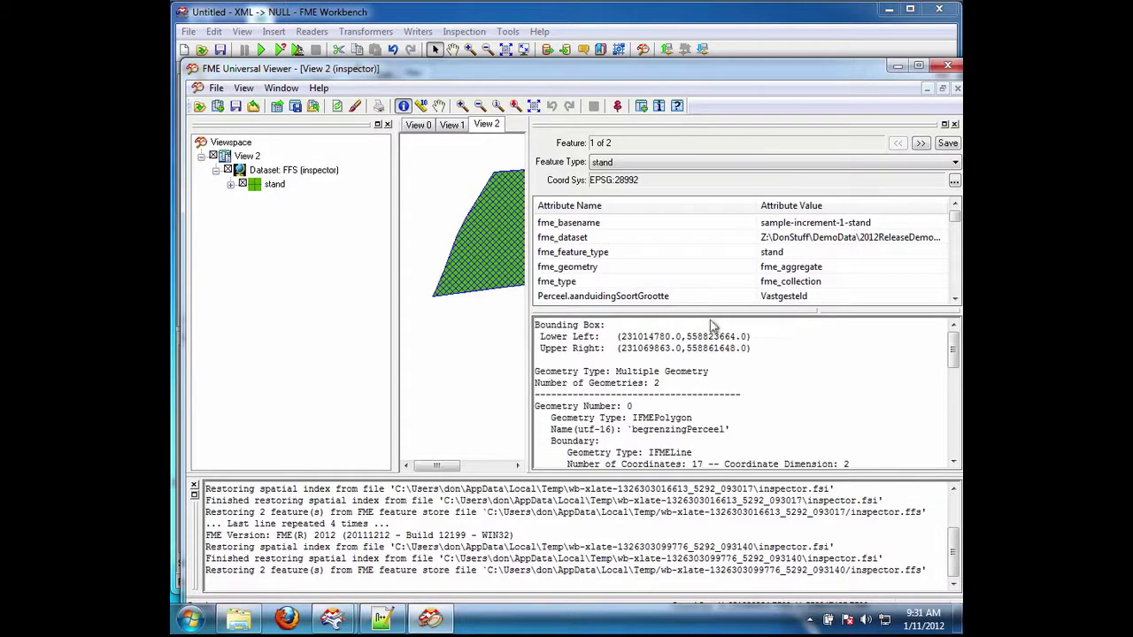
click(956, 224)
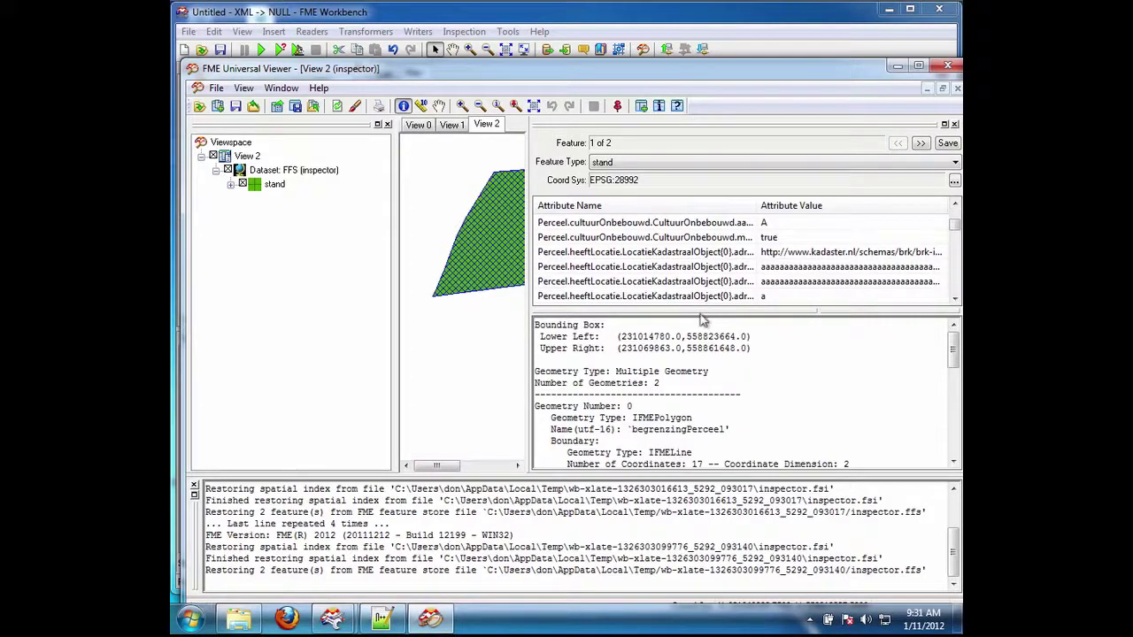
drag(698, 315, 702, 384)
drag(956, 237, 955, 287)
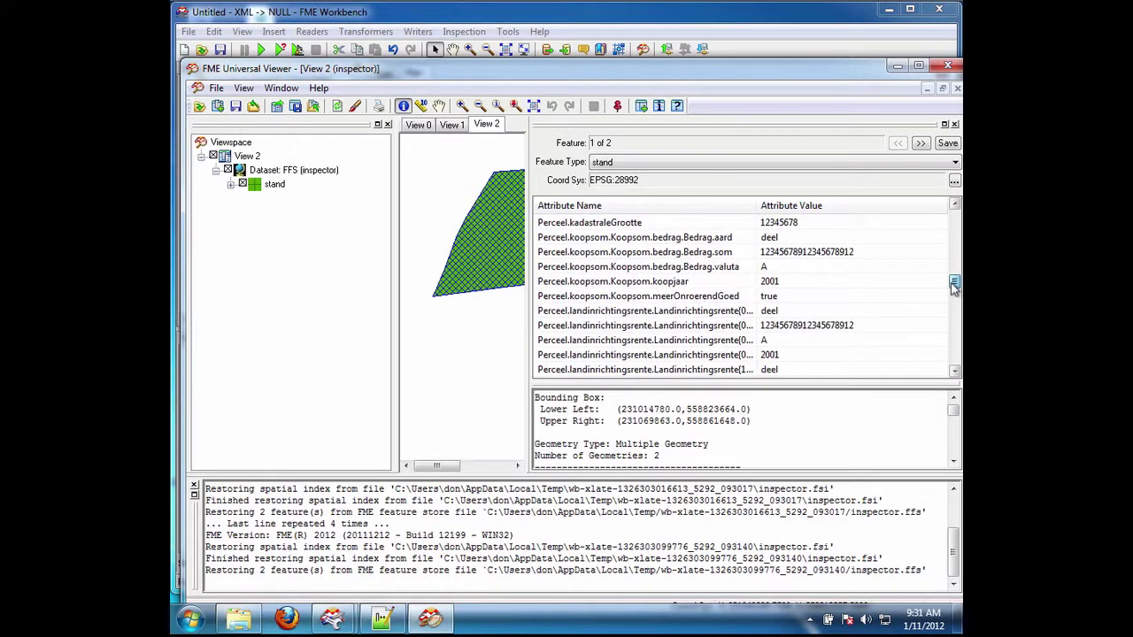